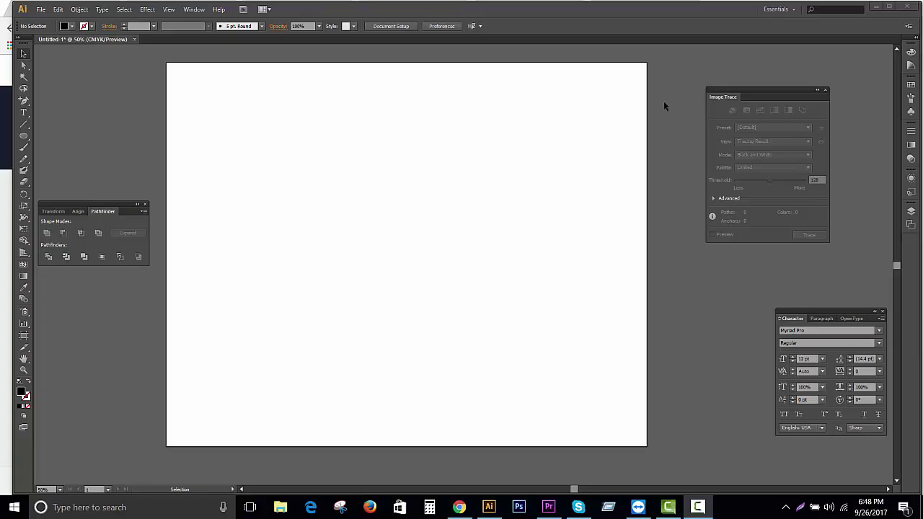
- Draw a black rectangle near the page's upper left and type the text vwp
left_click_drag(452, 177, 467, 172)
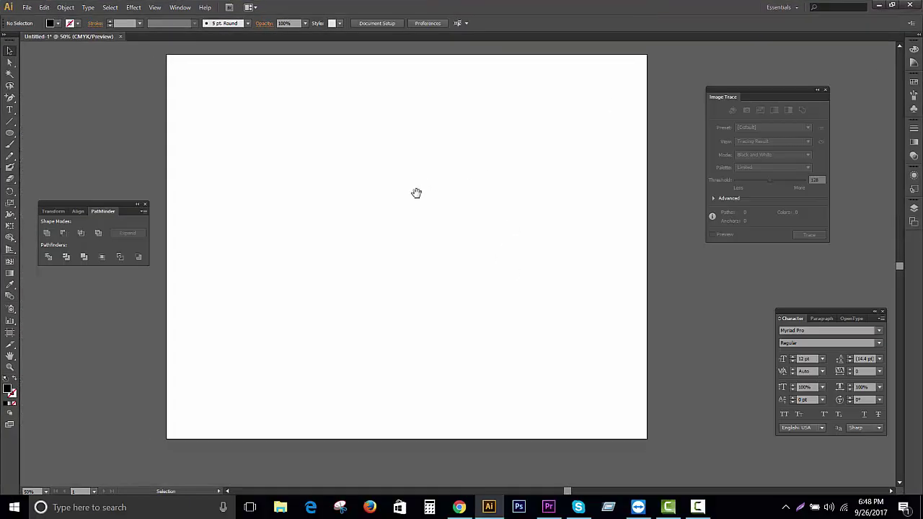
left_click(6, 36)
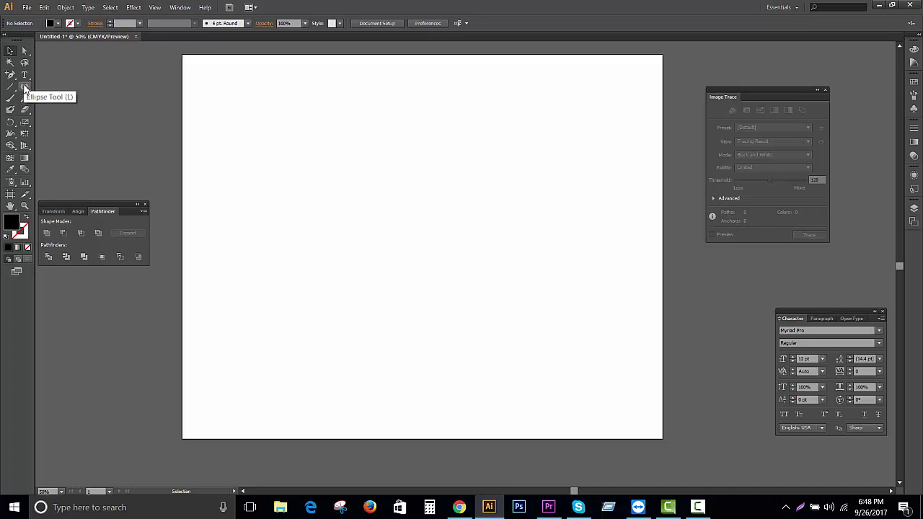
left_click_drag(26, 87, 65, 89)
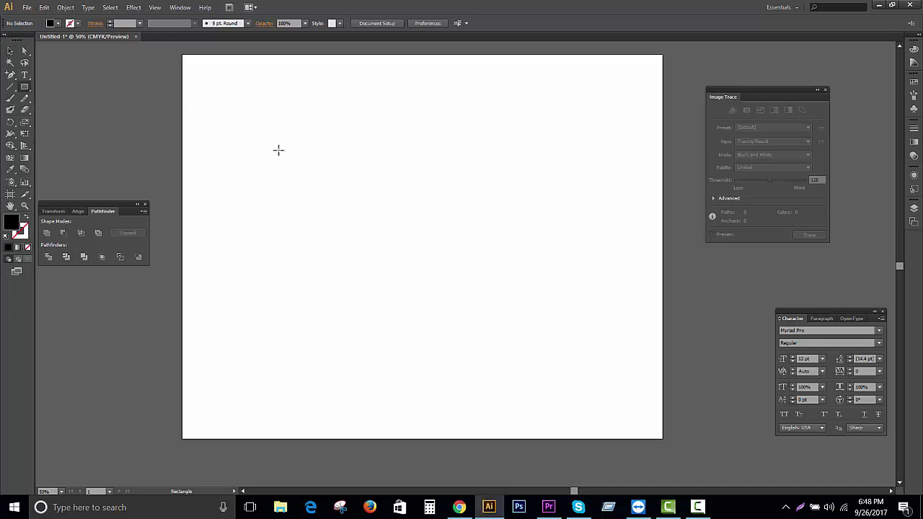
left_click_drag(409, 187, 383, 186)
key("t")
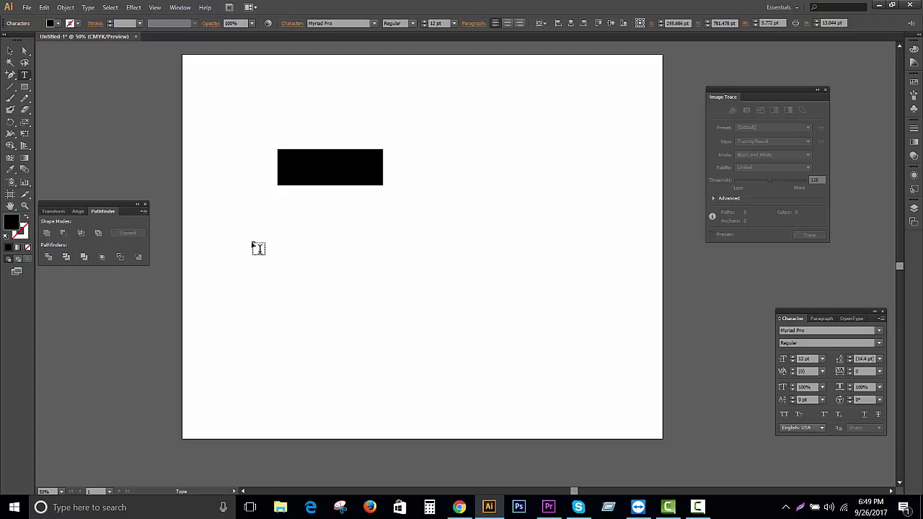
key("Escape")
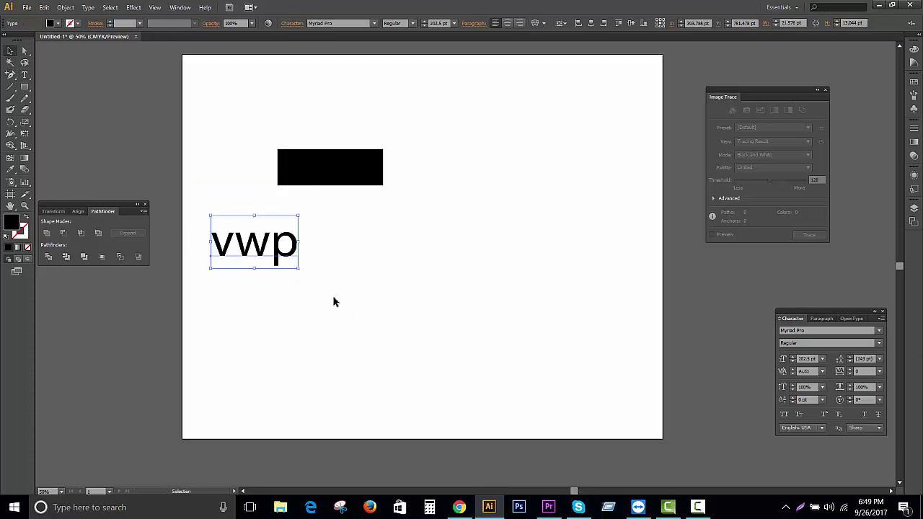
- Set vwp in Nexa Bold capitals and convert it to outlines
scroll(343, 249, "up", 2)
key("Down")
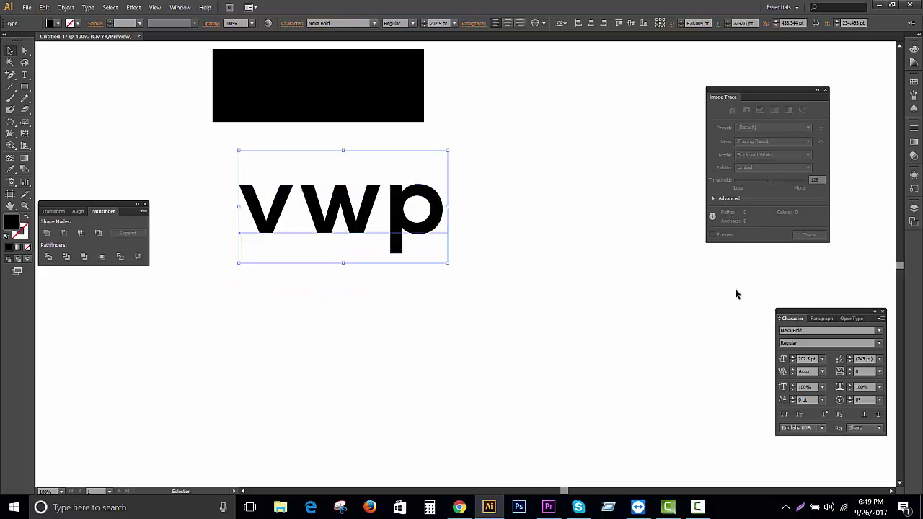
key("Down")
right_click(461, 307)
left_click(462, 301)
- Move the black rectangle up over the VWP letters
mouse_move(455, 155)
left_mouse_down()
mouse_move(455, 279)
mouse_move(492, 276)
left_mouse_up()
key("ctrl+a")
left_click_drag(375, 255, 360, 236)
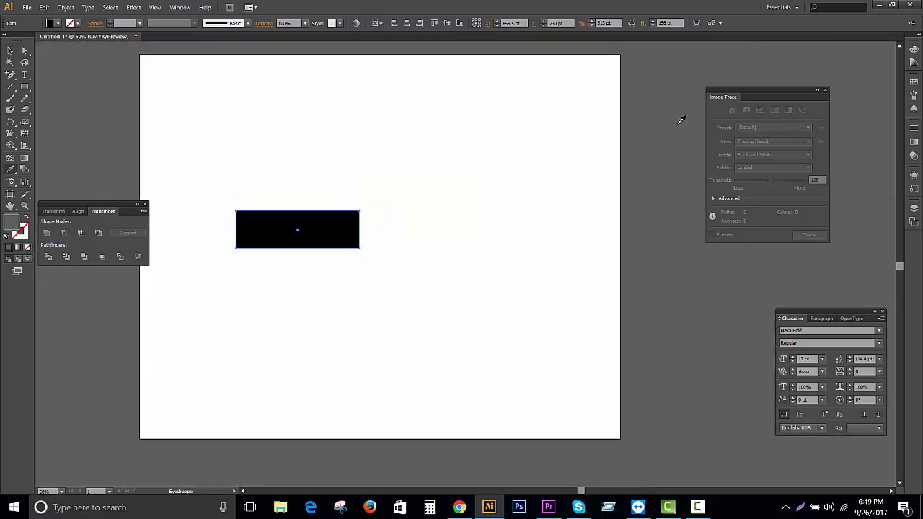
- Drag the W's top anchor upward into a pointed spike
scroll(349, 158, "up", 3)
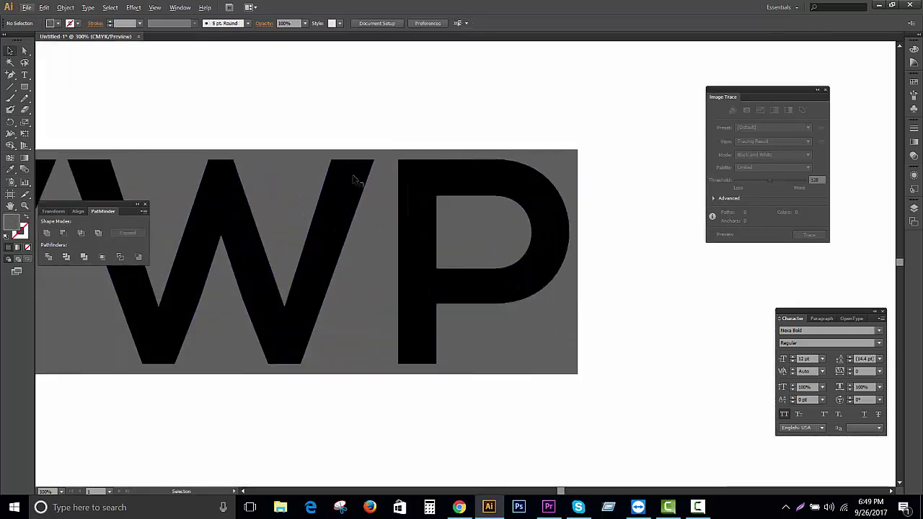
key("a")
left_click(370, 208)
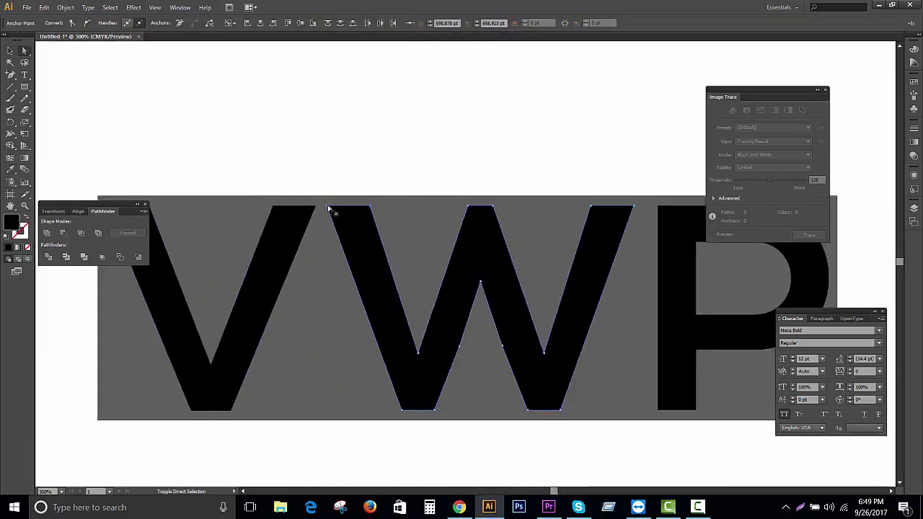
left_click_drag(370, 207, 305, 140)
scroll(320, 76, "down", 5)
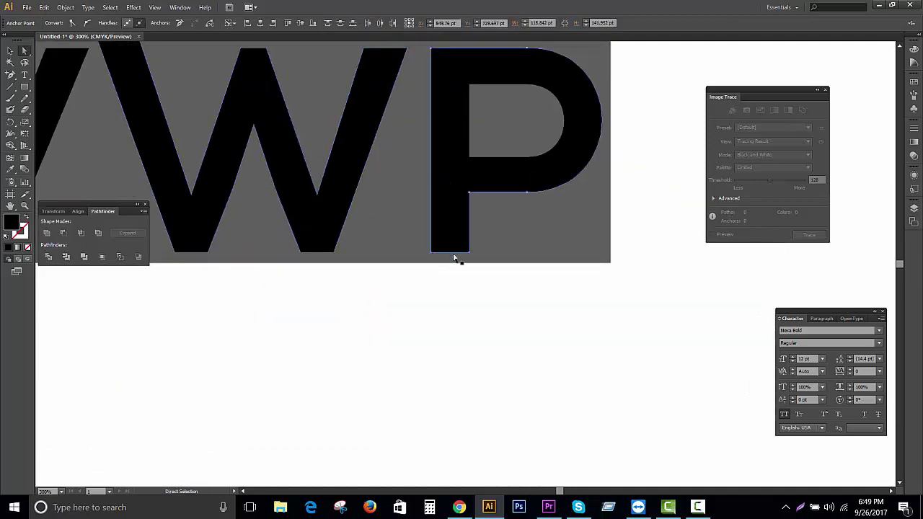
left_click_drag(470, 256, 462, 317)
key("ctrl+minus")
key("ctrl+minus")
key("ctrl+minus")
key("ctrl+z")
key("ctrl+plus")
left_click(10, 74)
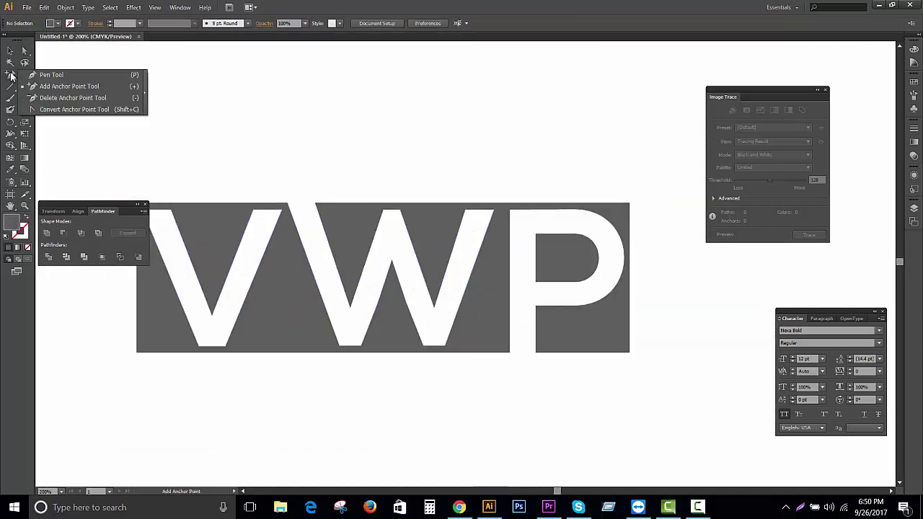
left_click_drag(315, 204, 305, 178)
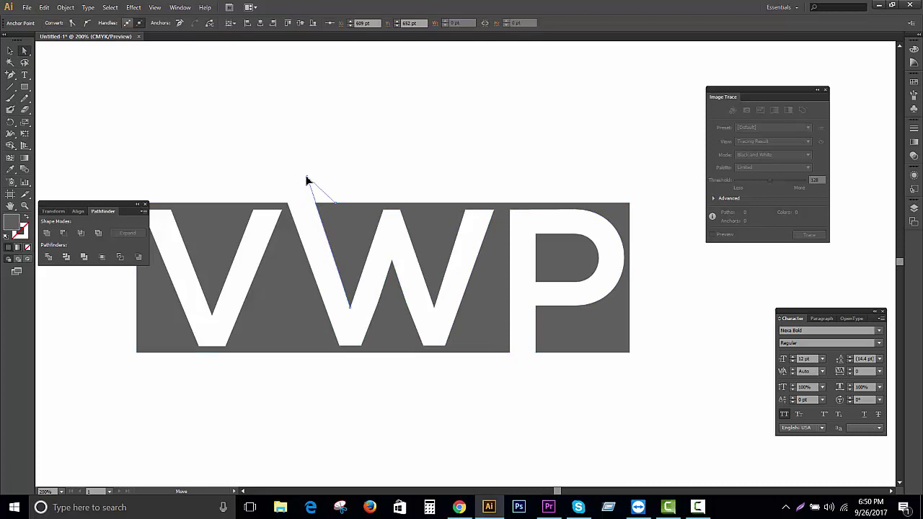
- Add an anchor on the P's bottom edge and pull it down into a tail
key("plus")
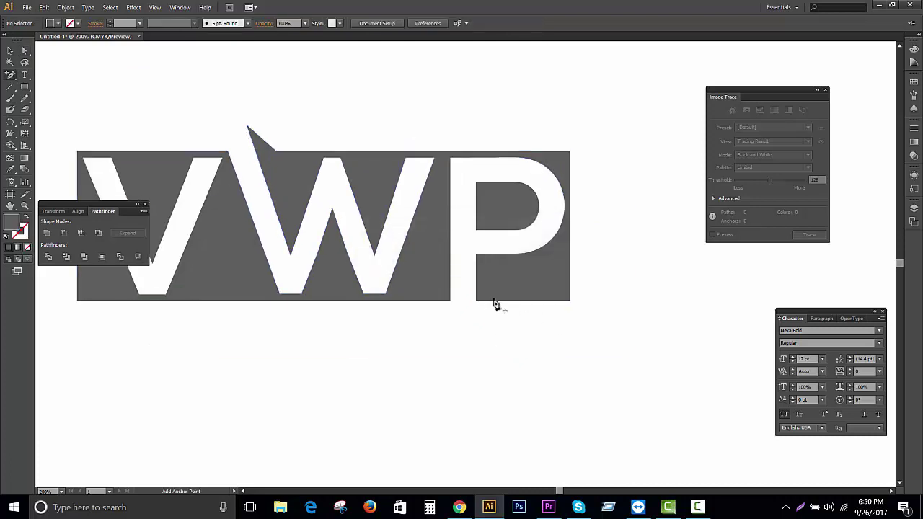
left_click(493, 301)
left_click_drag(477, 305, 477, 329)
key("ctrl+minus")
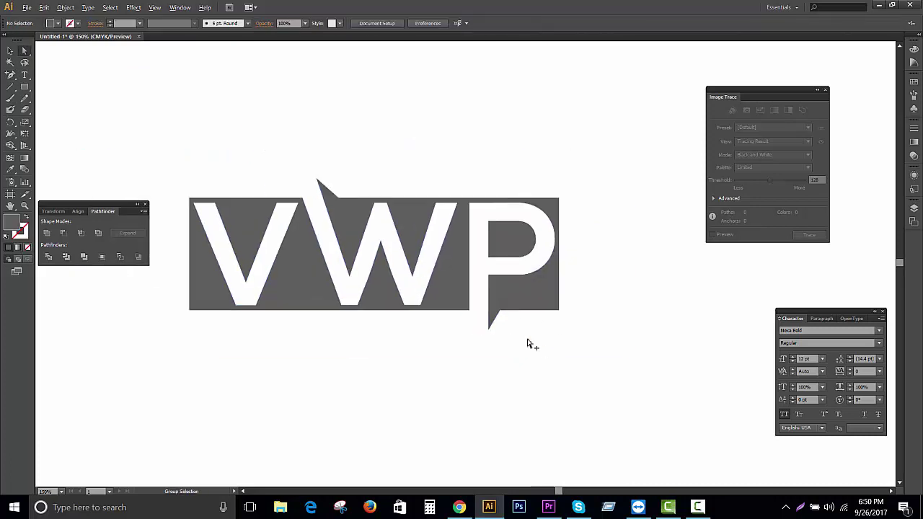
key("v")
left_click(305, 202)
key("ctrl+minus")
key("ctrl+minus")
- Fill the VWP logo blue from the Basic RGB library and move it top-left
left_click(58, 24)
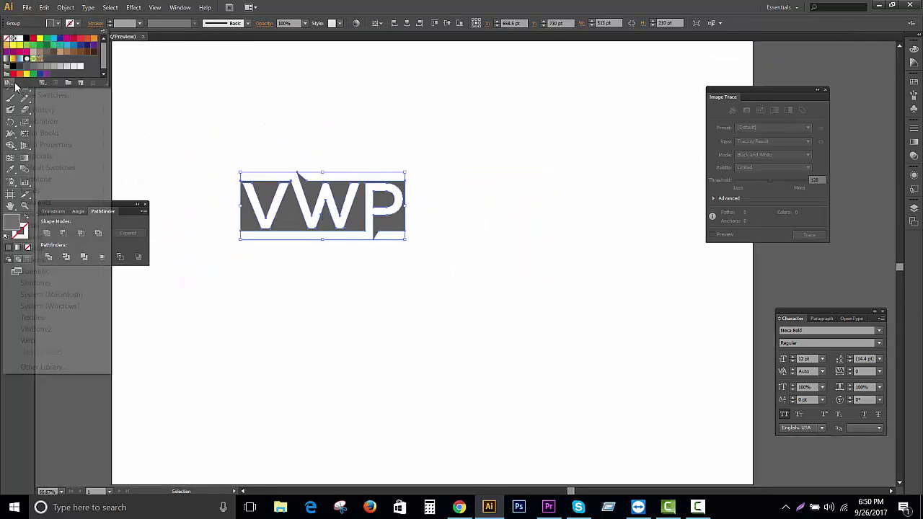
left_click(18, 81)
left_click(137, 169)
key("ctrl+minus")
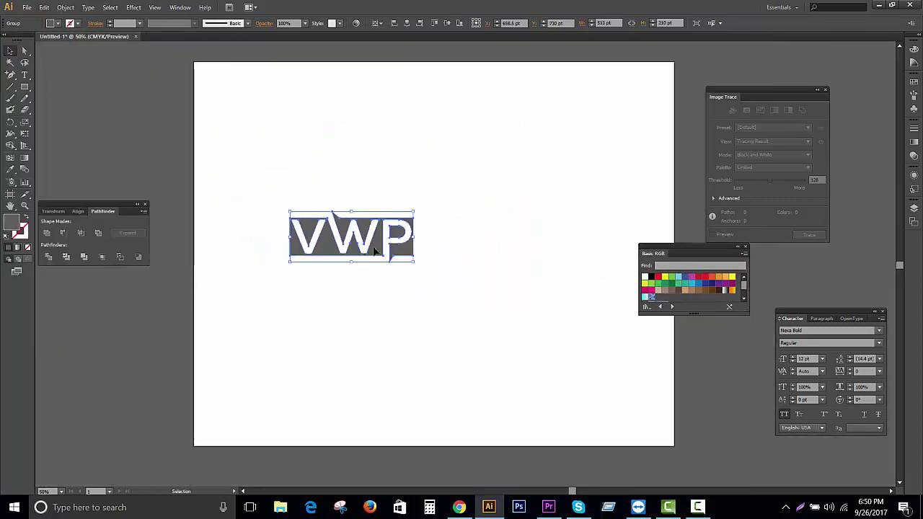
left_click_drag(350, 230, 288, 111)
left_click(699, 282)
left_click(408, 221)
key("ctrl+plus")
left_click(345, 152)
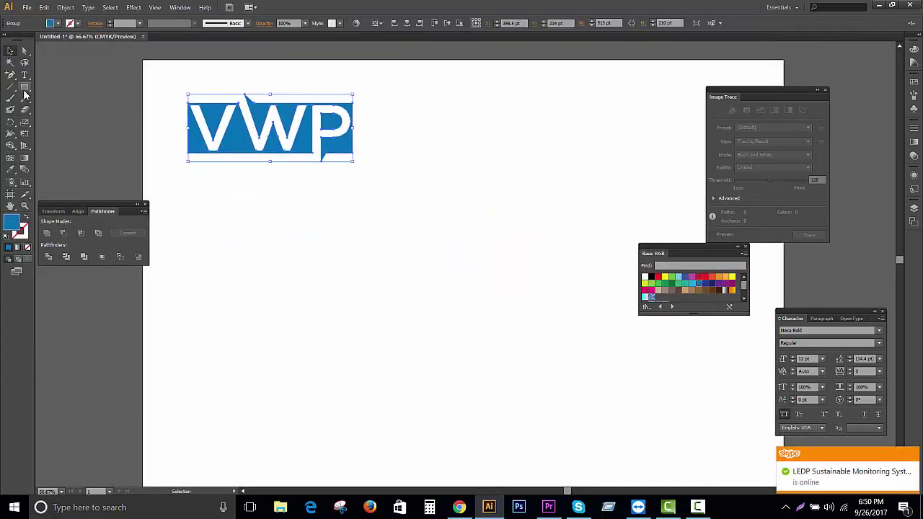
- Type BRITIS CONDORT, scale it up, and convert it to outlines
left_click(277, 245)
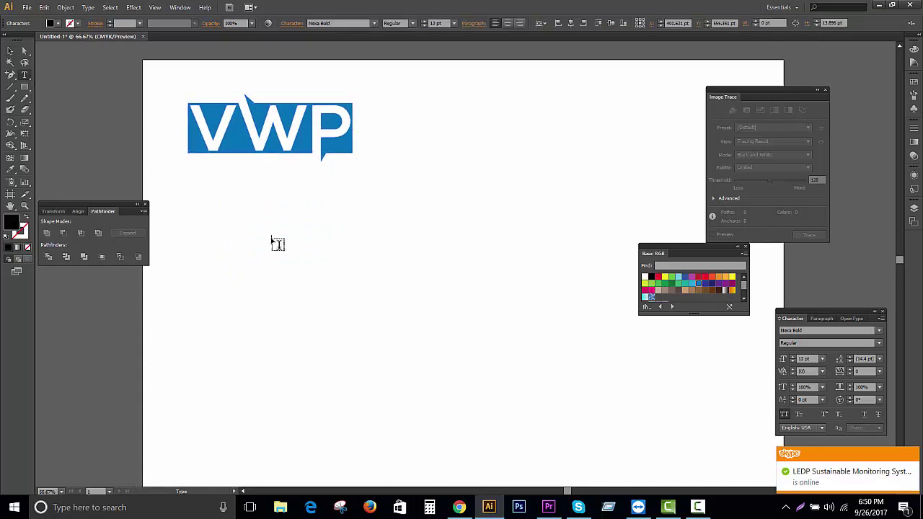
type("VIRTUS CONCEPT")
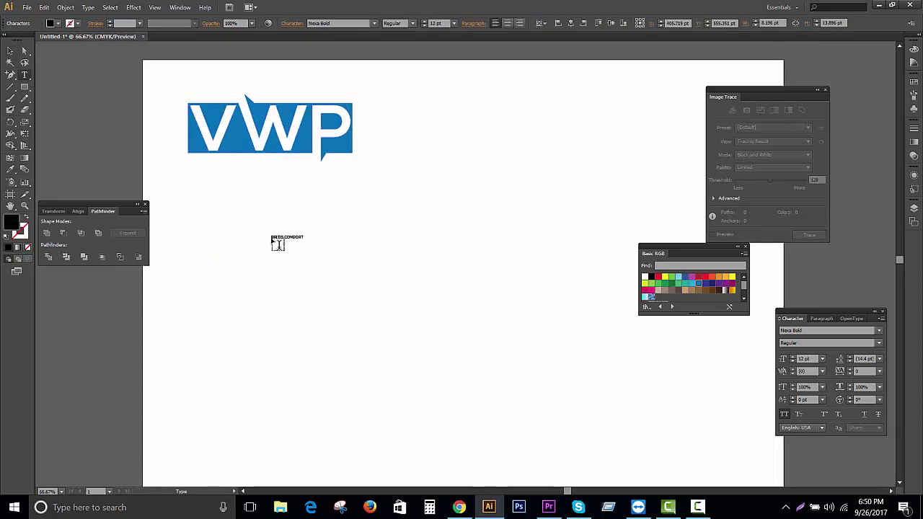
key("Escape")
mouse_move(312, 249)
left_mouse_down()
mouse_move(481, 254)
mouse_move(565, 208)
left_mouse_up()
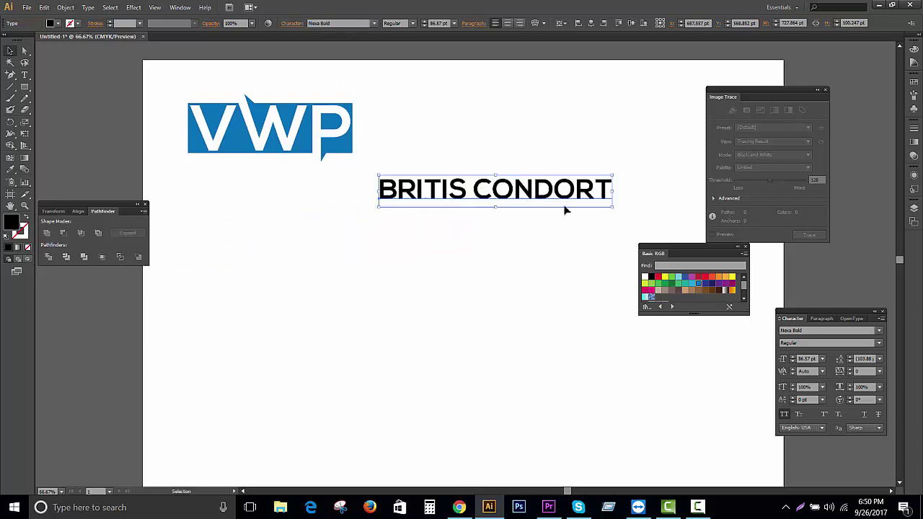
key("ctrl+minus")
key("ctrl+minus")
key("ctrl+1")
key("shift+ctrl+o")
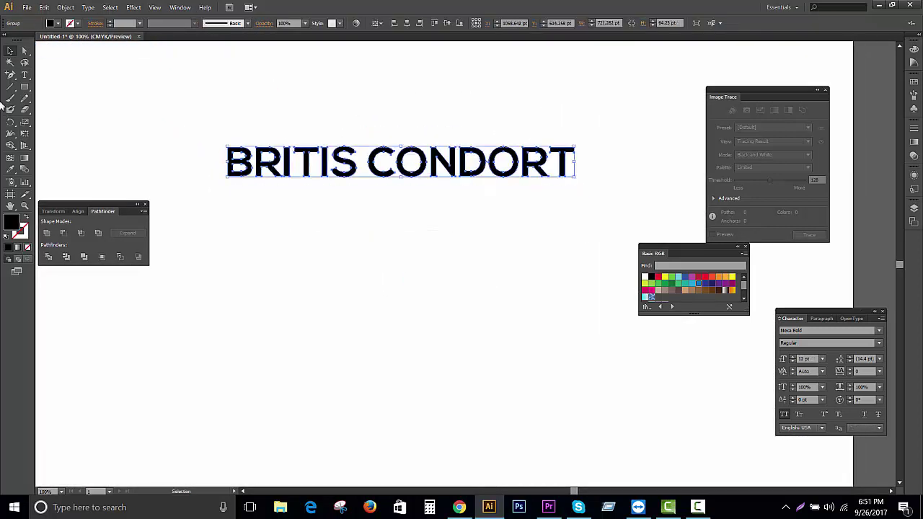
left_click_drag(224, 143, 567, 178)
- Draw a rounded rectangle around the BRITIS CONDORT text, deleting the first attempts
left_click_drag(24, 87, 72, 94)
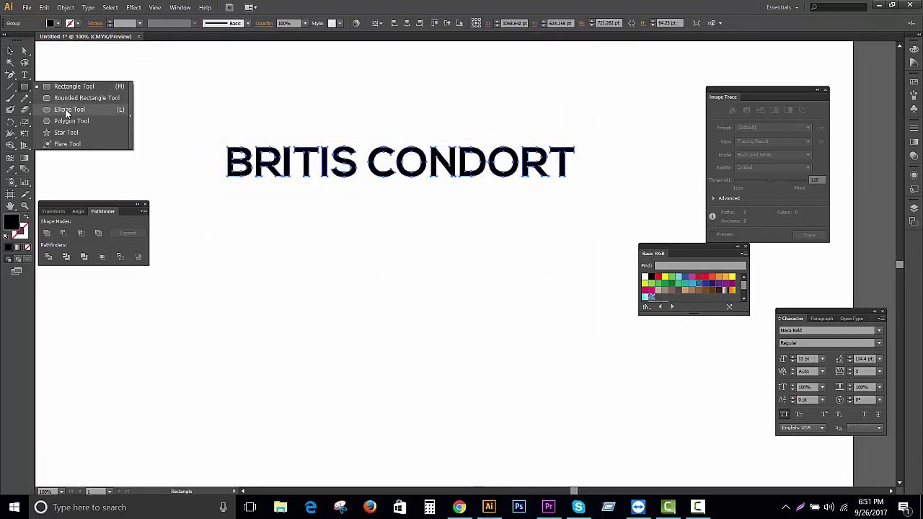
mouse_move(181, 126)
left_mouse_down()
mouse_move(615, 188)
mouse_move(585, 185)
left_mouse_up()
key("v")
key("ctrl+a")
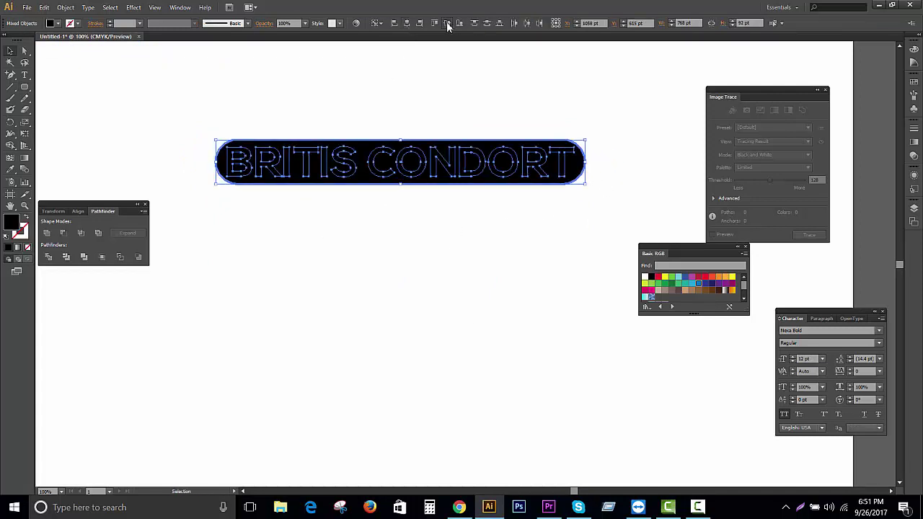
key("Delete")
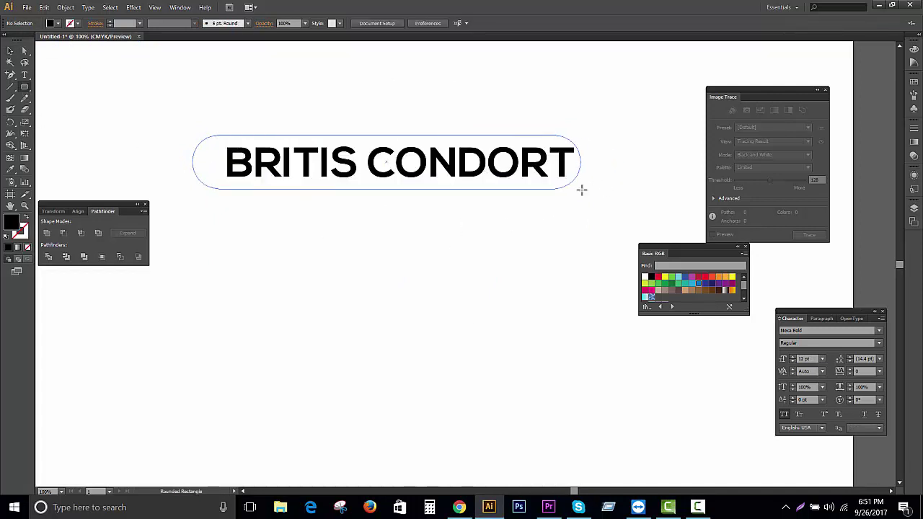
left_click_drag(587, 187, 599, 189)
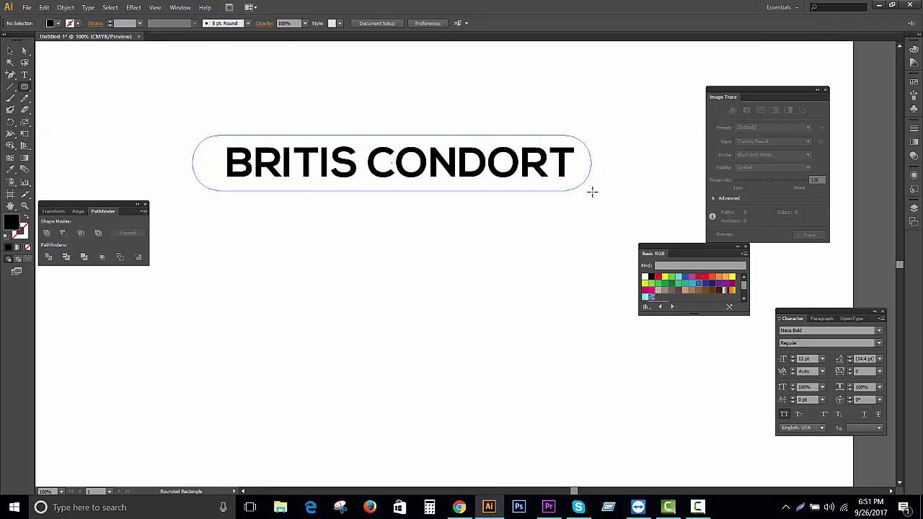
left_click_drag(590, 192, 591, 192)
key("Delete")
left_click(464, 212)
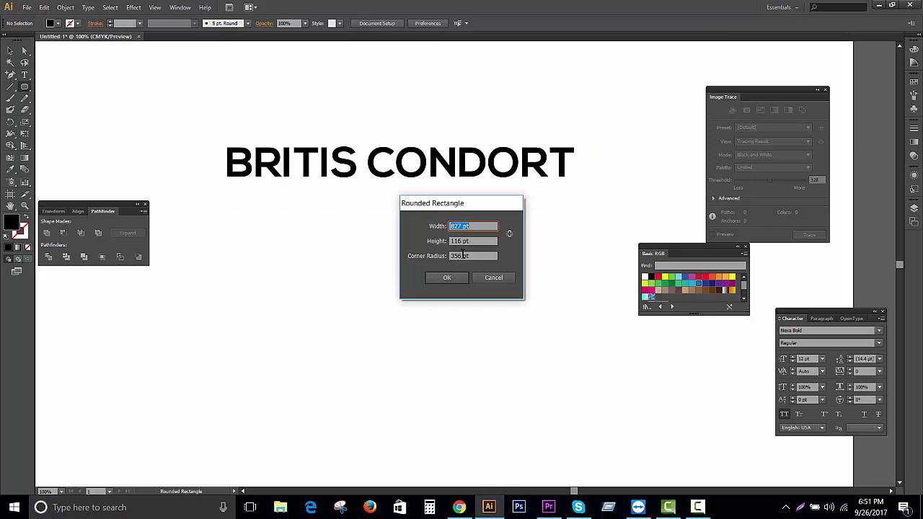
key("Return")
key("Delete")
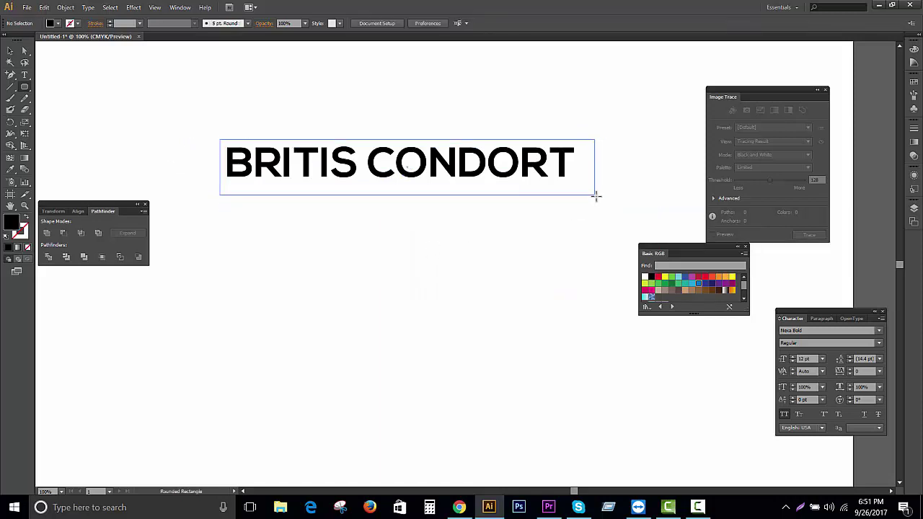
- Redraw the rounded rectangle over the text and fill it blue
left_click_drag(585, 194, 583, 191)
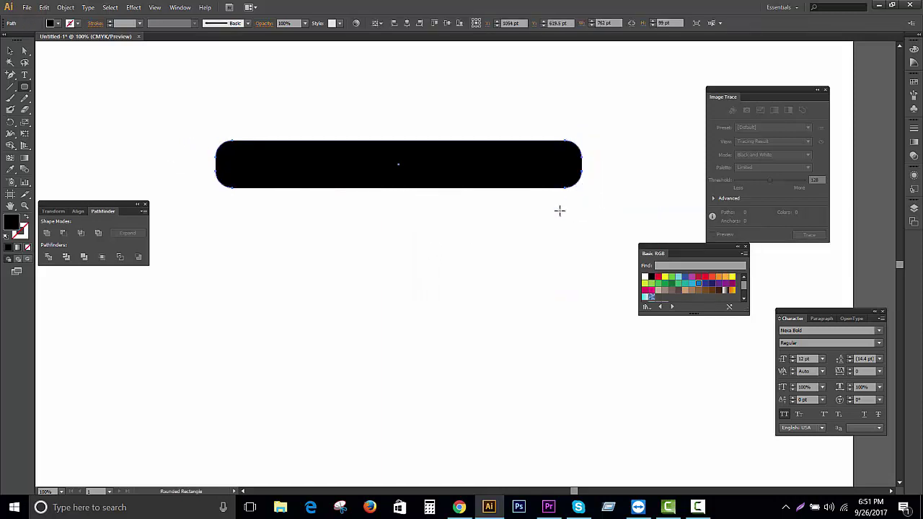
key("v")
key("ctrl+a")
left_click(570, 204)
left_click(398, 154)
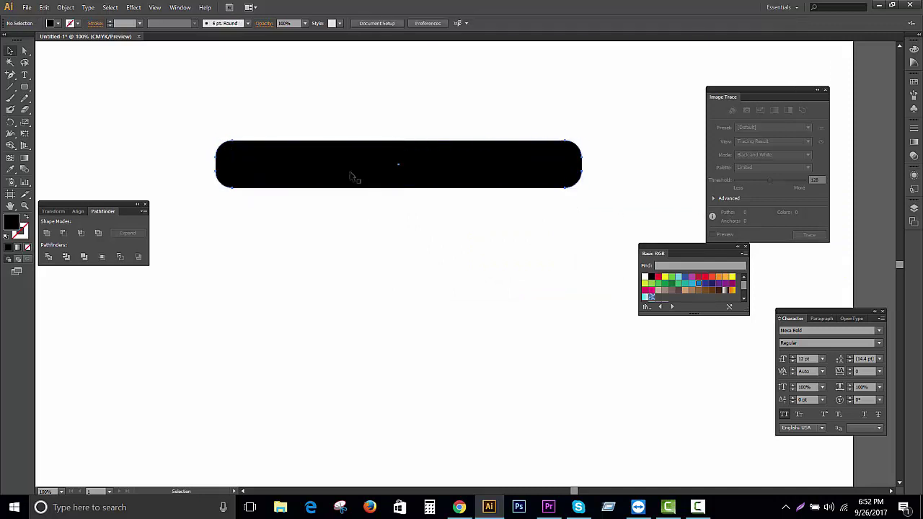
left_click(699, 285)
right_click(528, 149)
- Bring the text in front of the blue bar and stretch the N's stem upward
left_click(680, 334)
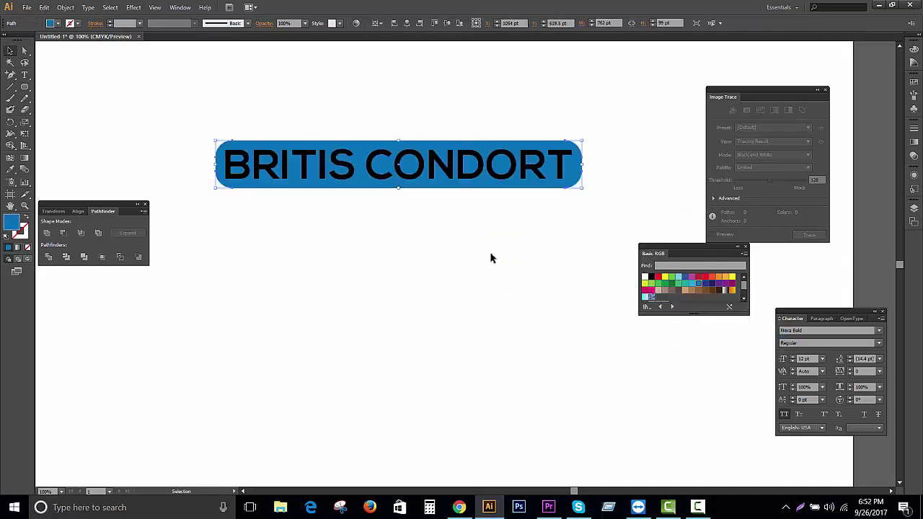
left_click(462, 156)
scroll(455, 168, "up", 2)
left_click_drag(453, 157, 453, 83)
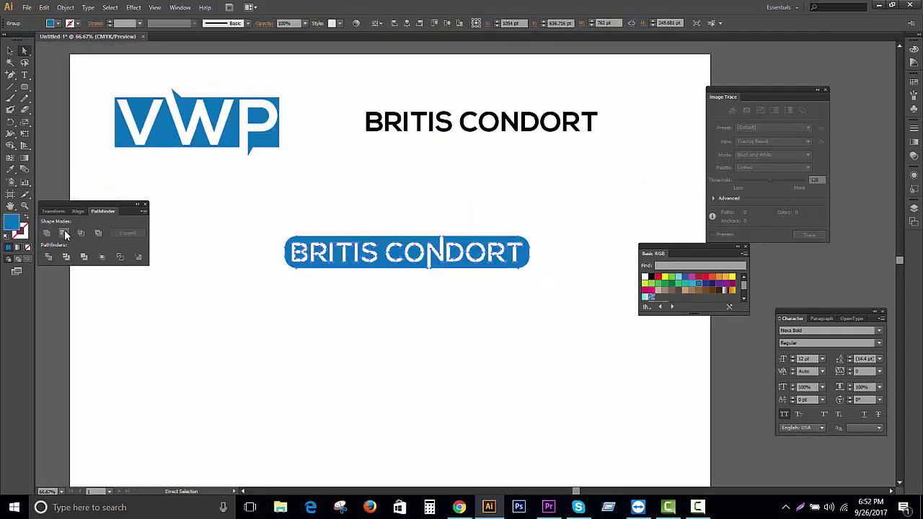
left_click(12, 75)
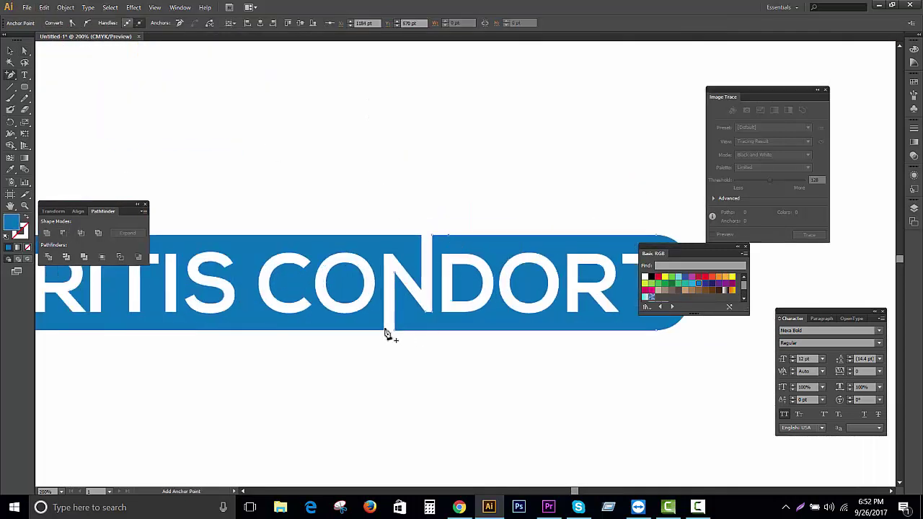
left_click(363, 335)
left_click(526, 269)
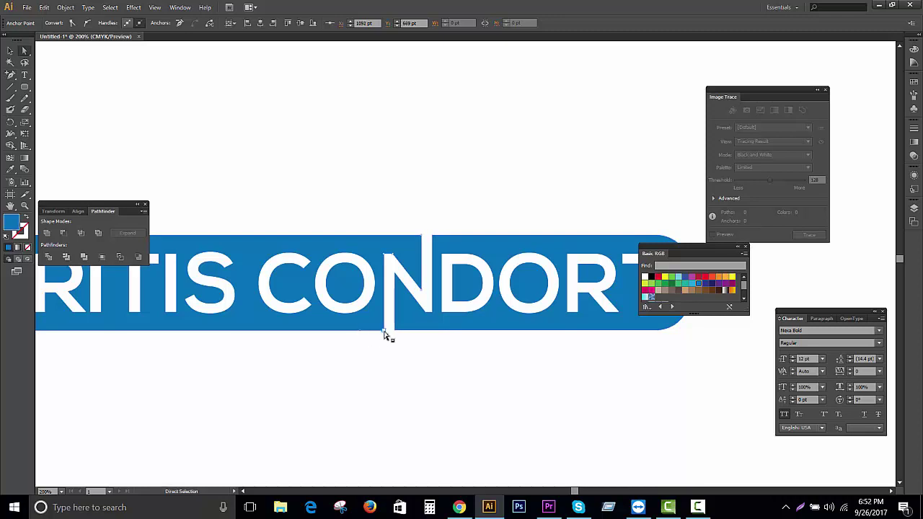
- Colour the banner's right part dark grey and move it under the VWP logo
key("ctrl+1")
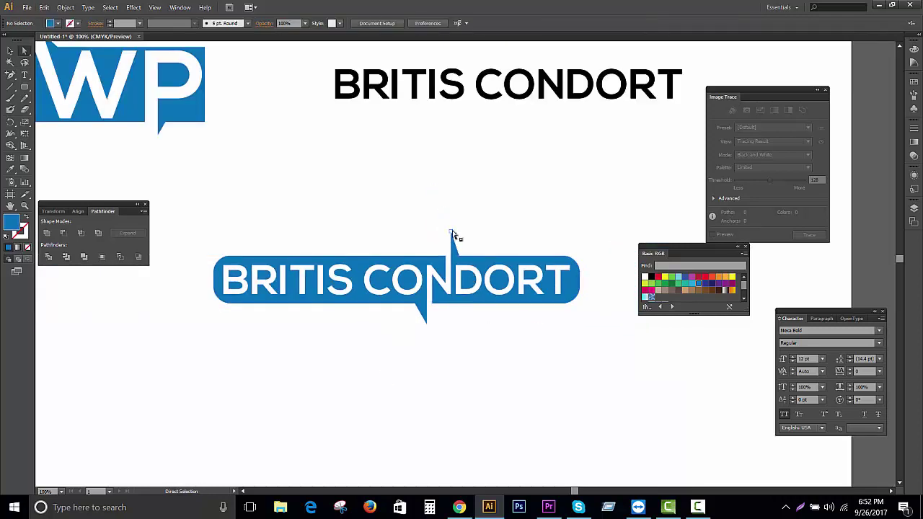
left_click(427, 322)
left_click(664, 312)
key("ctrl+minus")
key("v")
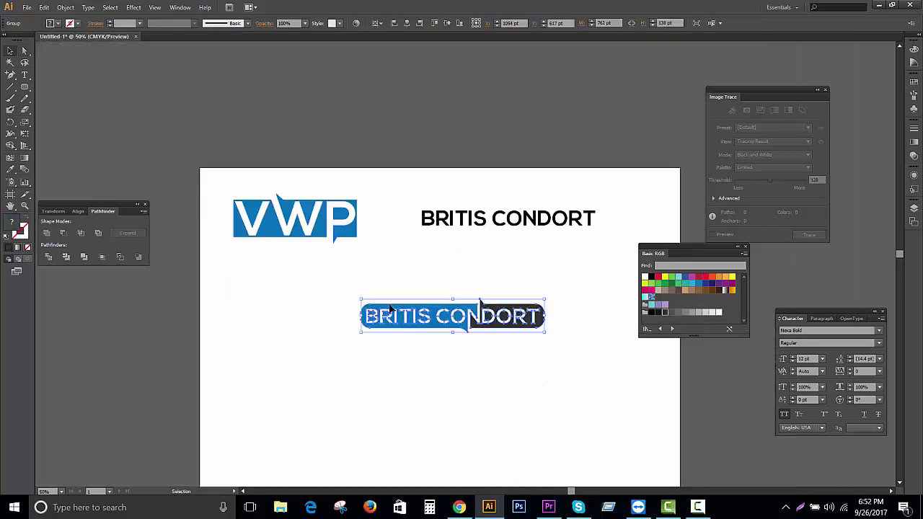
left_click_drag(539, 328, 402, 295)
left_click(475, 310)
- Duplicate the bold heading below the banner and set the copy in Acens
left_click_drag(486, 223, 365, 388)
key("ctrl+plus")
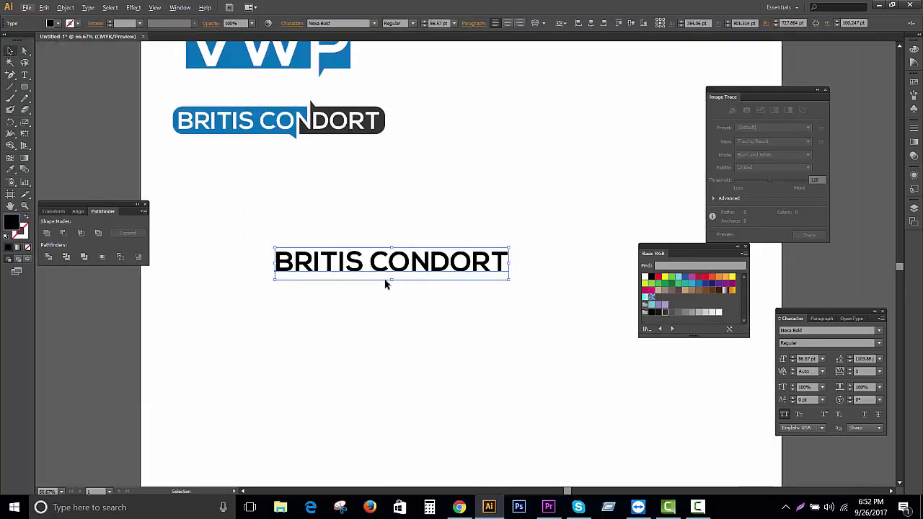
mouse_move(387, 282)
left_mouse_down()
mouse_move(410, 223)
mouse_move(513, 206)
mouse_move(379, 279)
left_mouse_up()
left_click(341, 23)
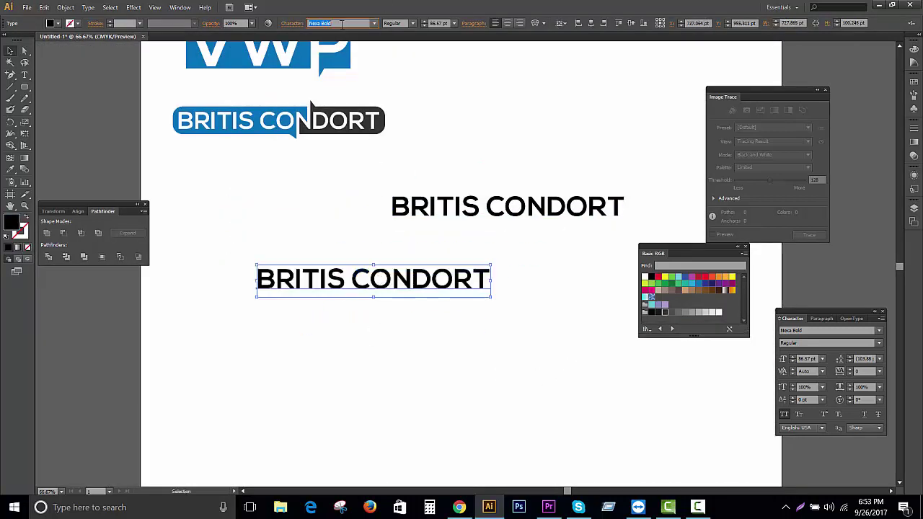
type("Good Times")
key("Return")
left_click_drag(441, 249, 429, 244)
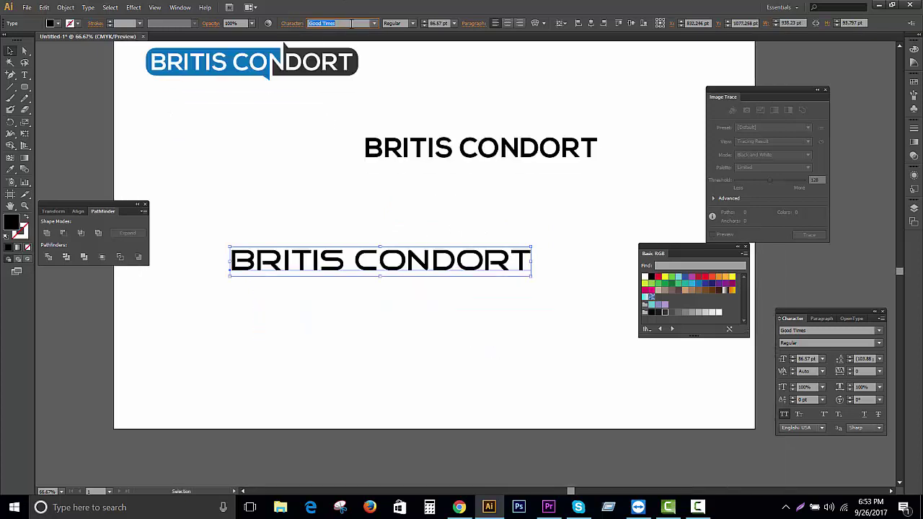
- Move the Acens BRITIS CONDORT copy up and to the right
scroll(336, 23, "down", 1)
scroll(337, 23, "down", 1)
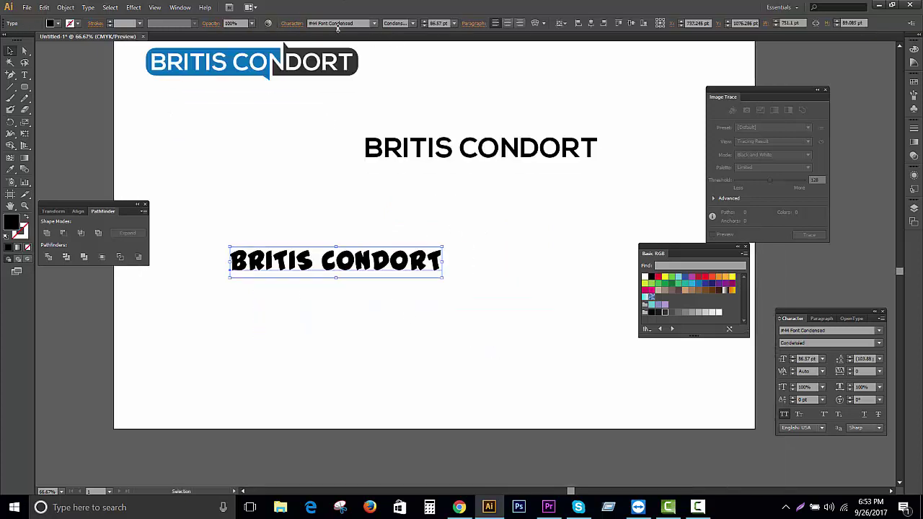
scroll(337, 23, "down", 1)
scroll(336, 23, "down", 1)
scroll(337, 24, "down", 2)
scroll(396, 243, "down", 1)
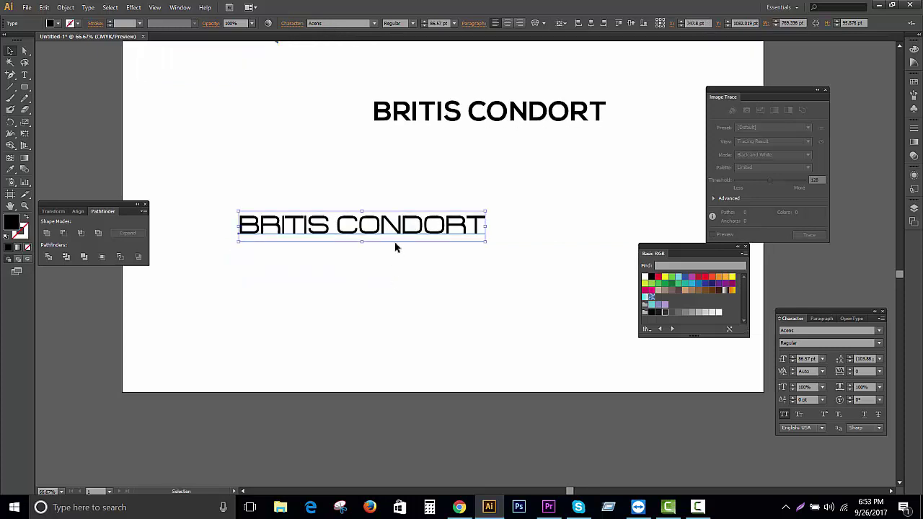
left_click_drag(396, 243, 546, 184)
- Draw a rectangle with a thick 20 pt outline left of the Acens text
left_click(25, 86)
left_click(72, 85)
left_click_drag(175, 152, 301, 221)
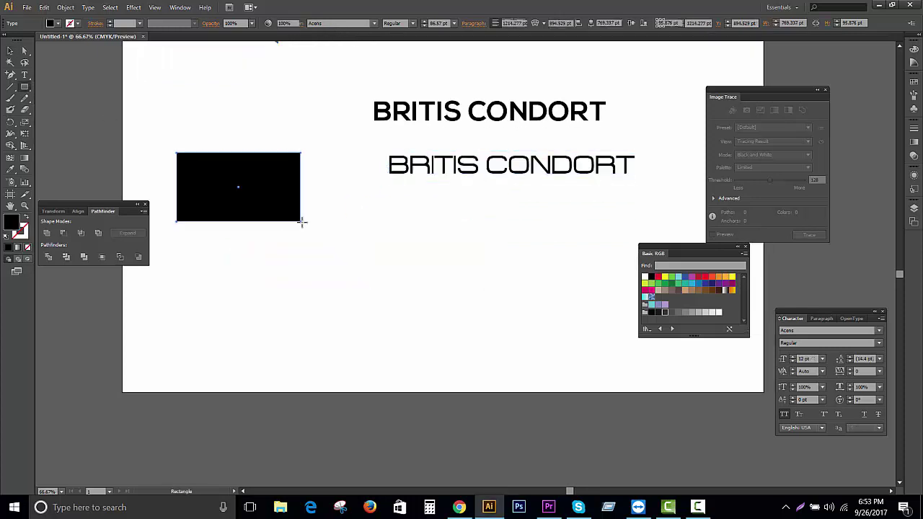
scroll(124, 24, "up", 19)
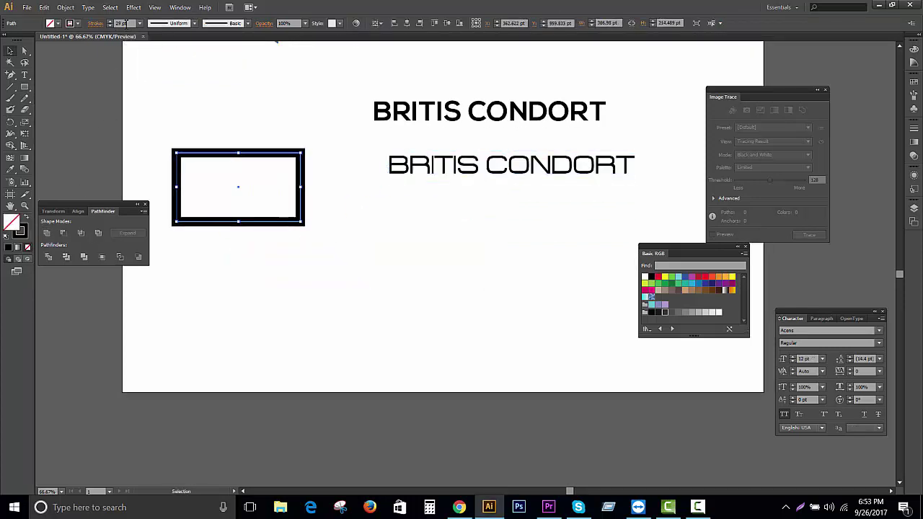
left_click(139, 23)
left_click(96, 116)
- Cut away the frame's right side with Minus Front and place the bold text inside
key("ctrl+1")
left_click_drag(247, 165, 453, 229)
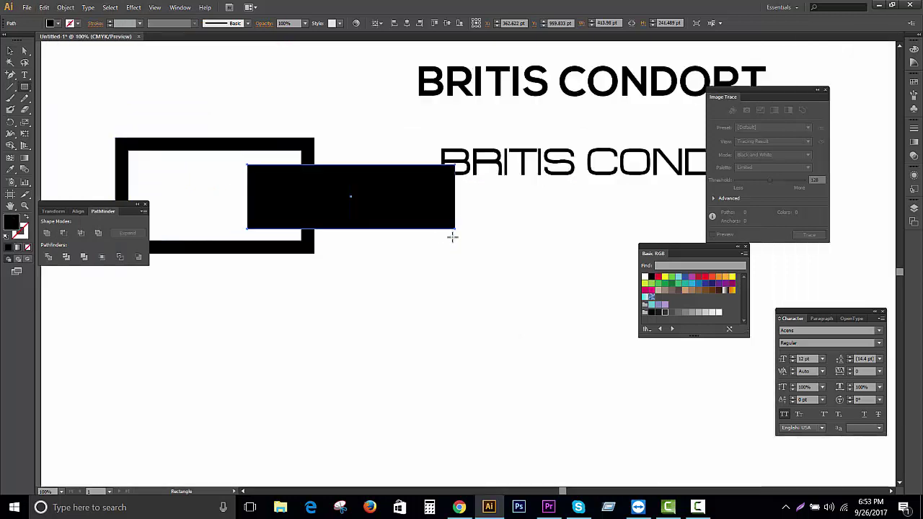
left_click(64, 232)
key("ctrl+minus")
key("ctrl+minus")
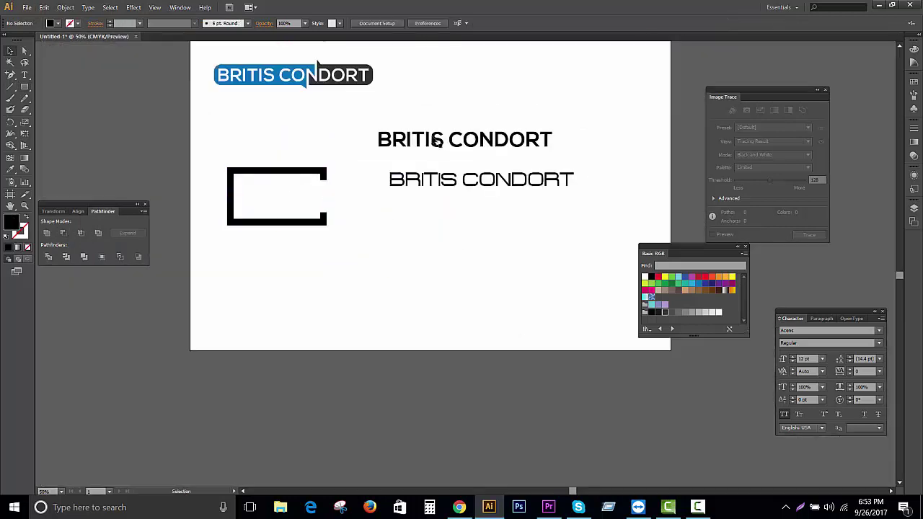
left_click_drag(437, 142, 303, 198)
left_click_drag(461, 180, 502, 104)
left_click_drag(216, 159, 408, 245)
- Outline and ungroup the framed text, then stretch it wider to the right
key("ctrl+plus")
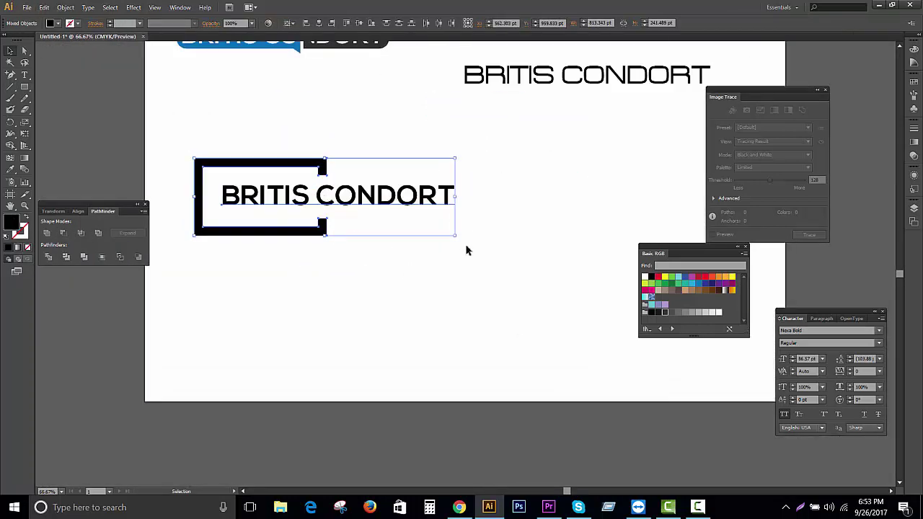
left_click(354, 226)
key("Left")
left_click(256, 162, "shift")
key("ctrl+shift+o")
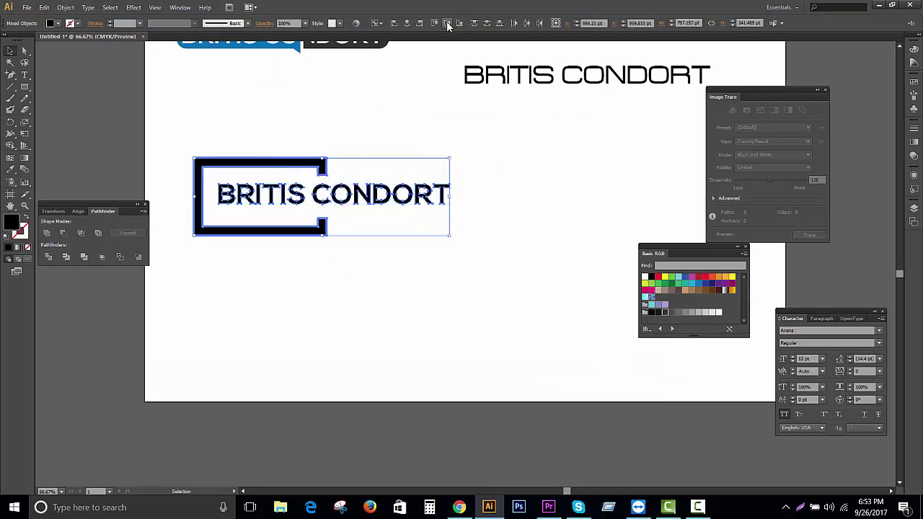
left_click(447, 25)
left_click(416, 251)
left_click(332, 195)
left_click_drag(449, 196, 655, 197)
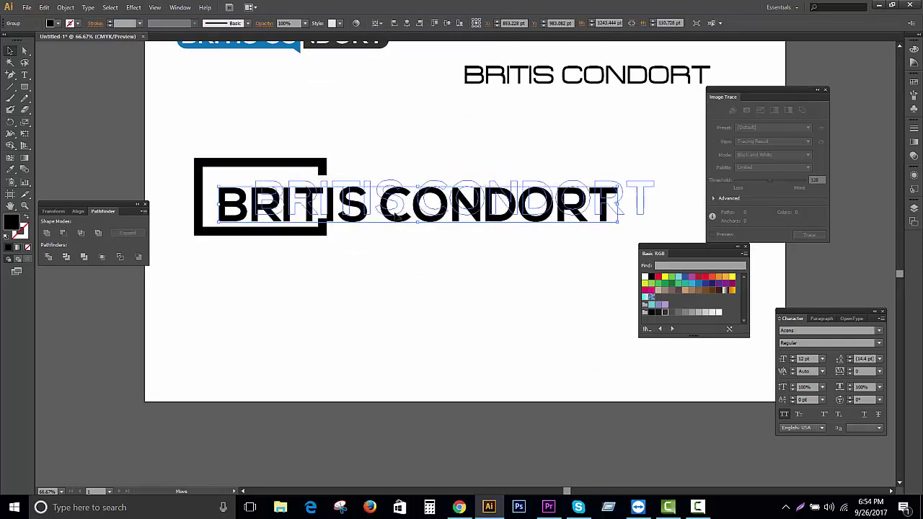
- Shift the frame's left edge and shrink CONDORT to fit under BRITIS
key("a")
left_click(202, 205)
left_click_drag(242, 199, 235, 199)
left_click(515, 261)
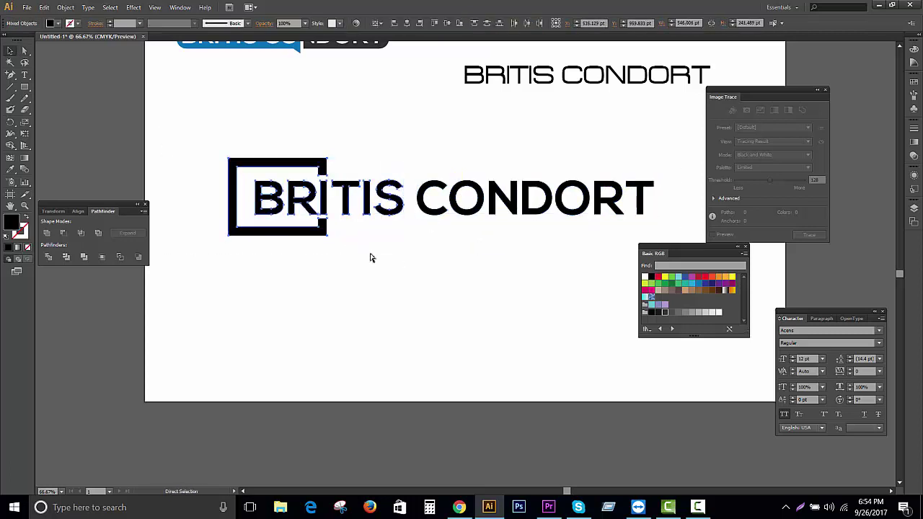
left_click(647, 210)
left_click_drag(654, 216, 530, 204)
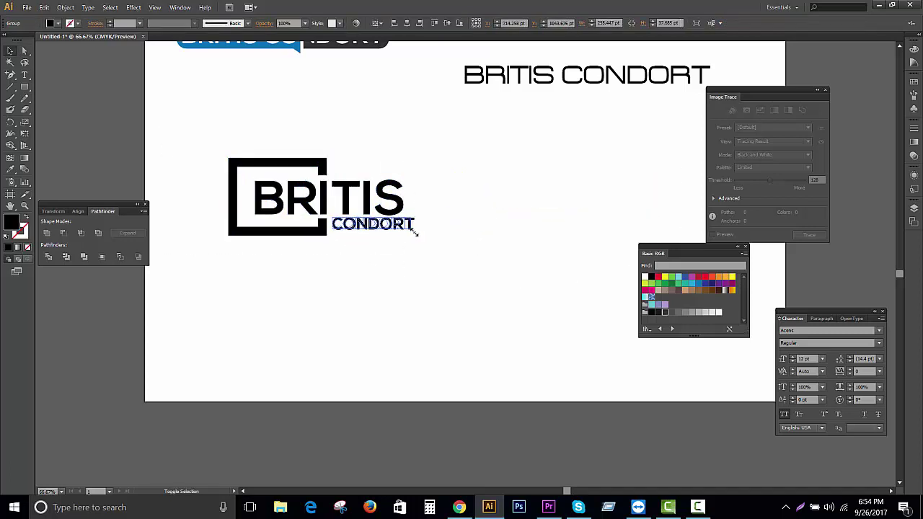
left_click_drag(417, 232, 410, 229)
left_click(464, 204)
- Scale BRITIS and CONDORT together and colour them blue
key("a")
left_click(272, 222)
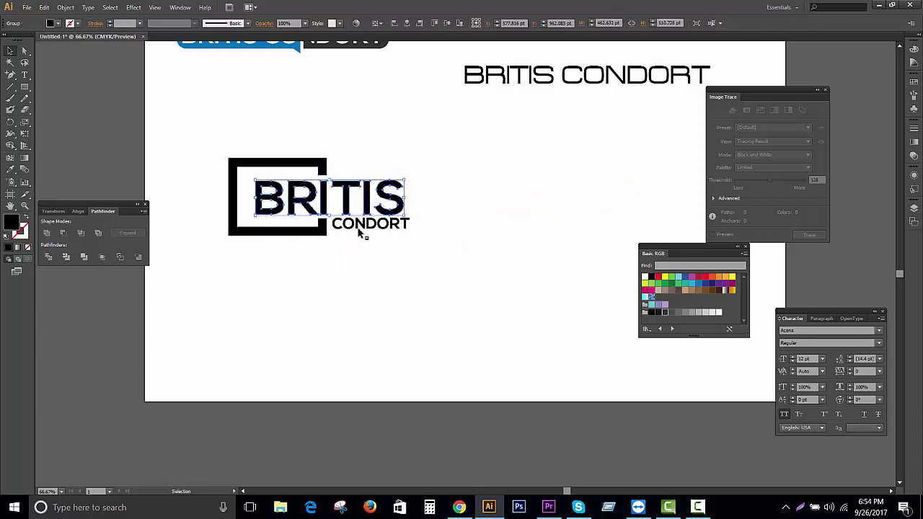
left_click(315, 262)
left_click_drag(414, 241, 410, 51)
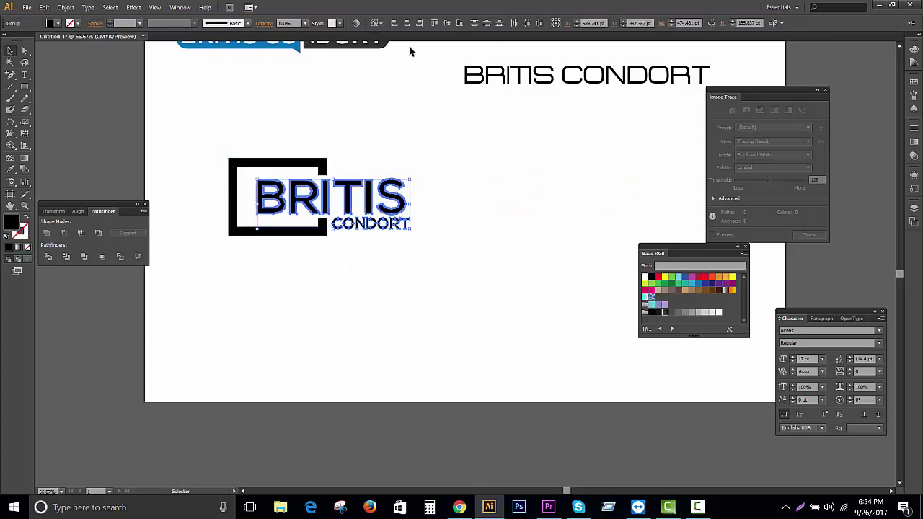
left_click(360, 223)
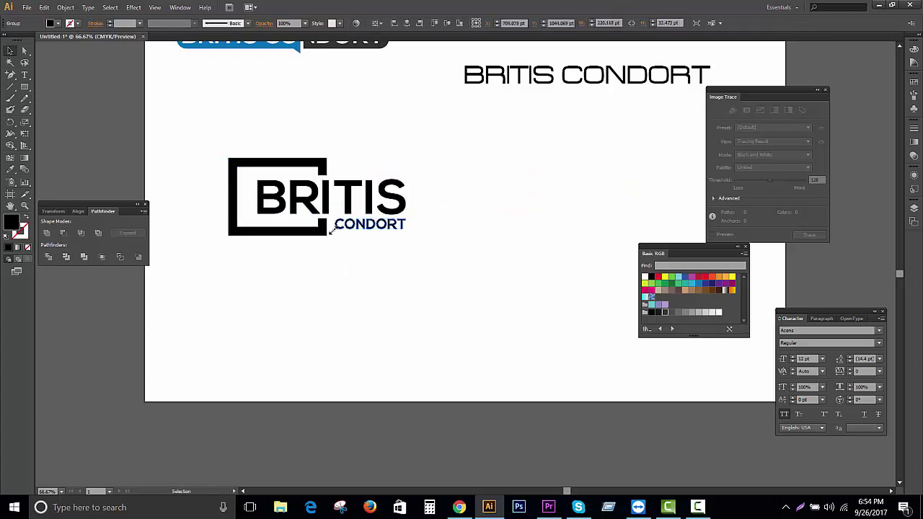
left_click(699, 283)
left_click(662, 313)
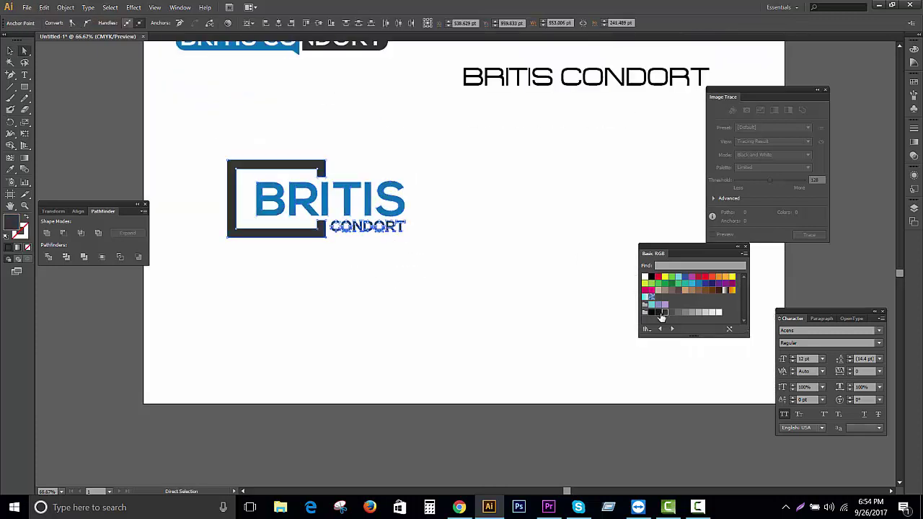
left_click(414, 281)
- Place the framed logo top right beside VWP and move the Acens text down-left
key("v")
key("ctrl+minus")
key("ctrl+minus")
left_click_drag(414, 178, 424, 240)
left_click_drag(322, 252, 436, 145)
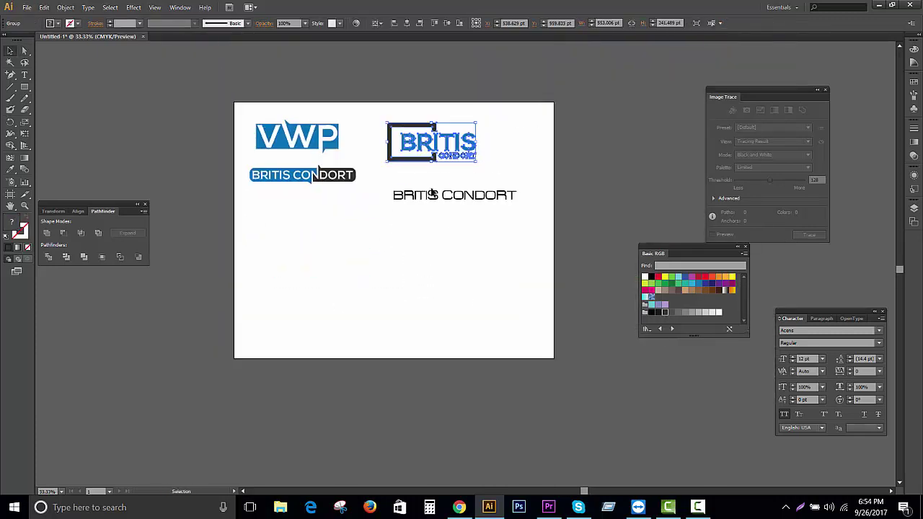
left_click_drag(432, 193, 354, 213)
- Set the BRITIS CONDORT text in Nexa Bold and convert it to outlines
key("ctrl+plus")
key("ctrl+plus")
left_click(344, 24)
type("Nexa Bold")
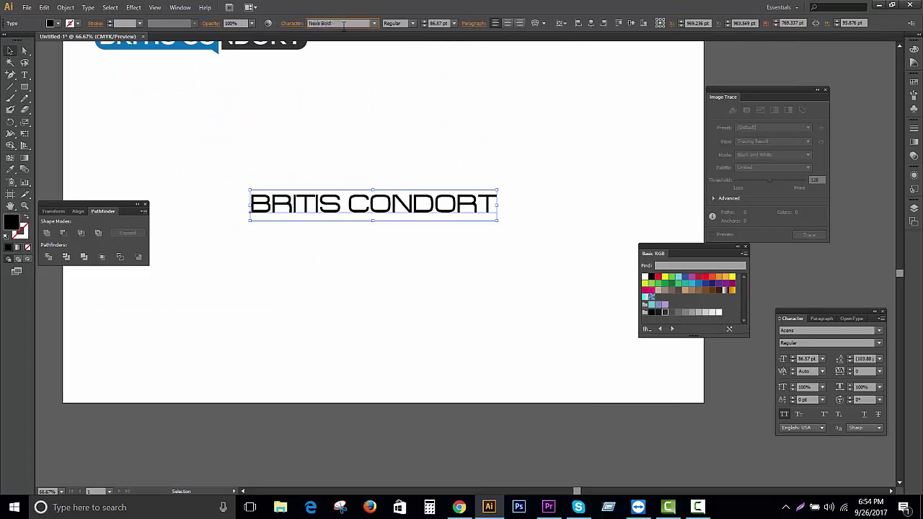
key("Return")
key("ctrl+shift+o")
key("ctrl+plus")
- Draw a blue-filled rectangle over the text and send it behind the lettering
mouse_move(198, 181)
left_mouse_down()
mouse_move(606, 249)
mouse_move(582, 223)
mouse_move(558, 223)
left_mouse_up()
key("v")
key("ctrl+a")
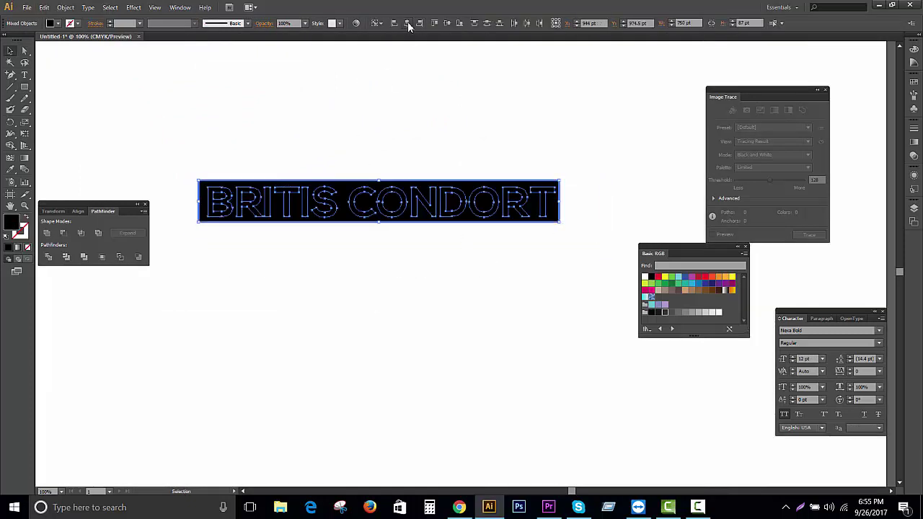
left_click(418, 209)
left_click(698, 282)
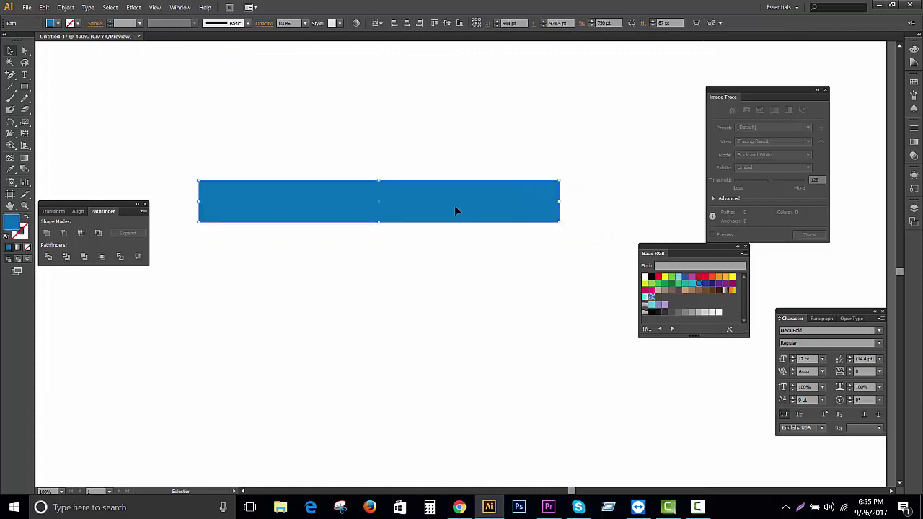
right_click(455, 208)
left_click(627, 387)
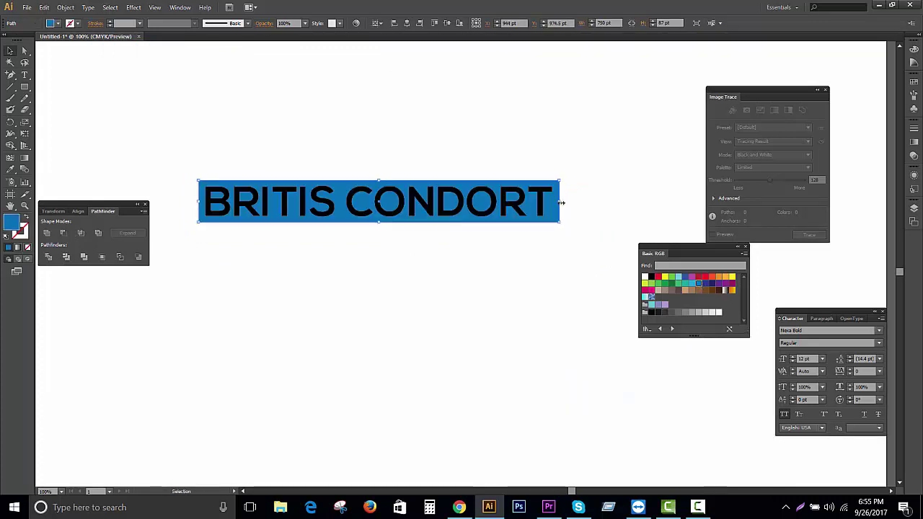
- Turn the rectangle into an 8 pt blue stroke aligned to the inside
key("a")
left_click(26, 217)
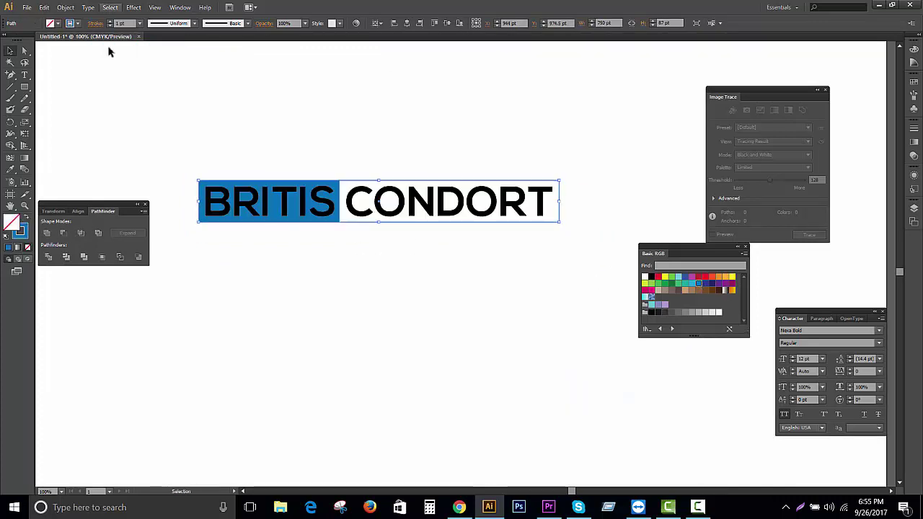
left_click(110, 21)
left_click(914, 130)
left_click(861, 127)
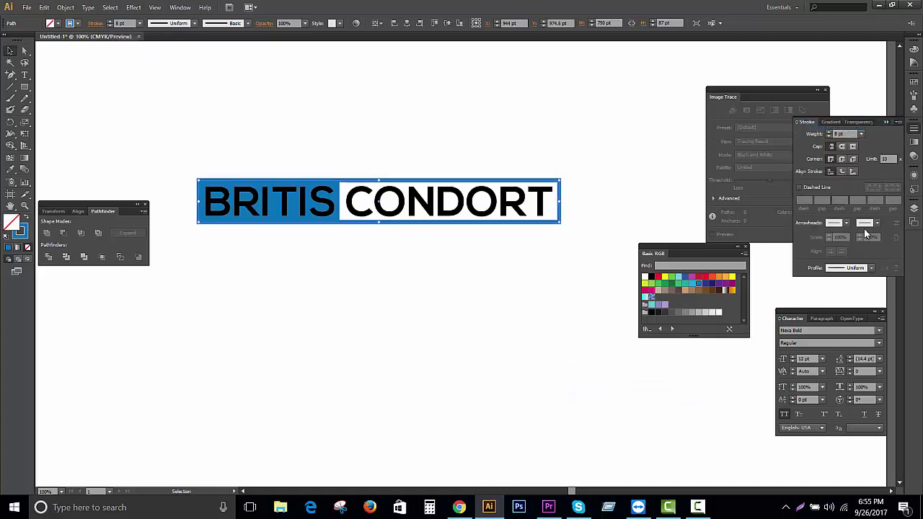
left_click(842, 171)
- Expand the text into outlined shapes with Object > Expand, then zoom out
left_click(80, 8)
left_click(103, 131)
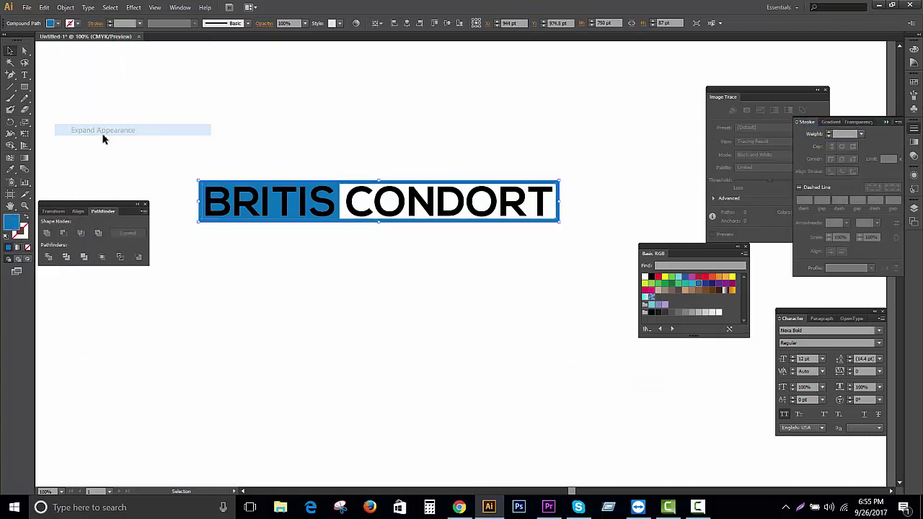
left_click(464, 267)
key("ctrl+0")
- Move the boxed logo up beside the others and nudge the framed BRITIS logo right
left_click_drag(534, 283, 347, 238)
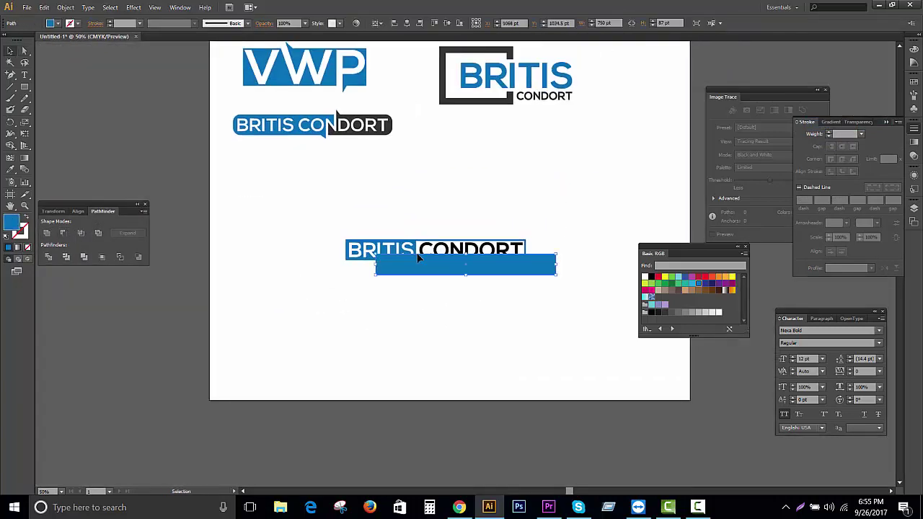
left_click_drag(432, 250, 325, 166)
left_click_drag(572, 145, 560, 205)
left_click_drag(530, 144, 560, 143)
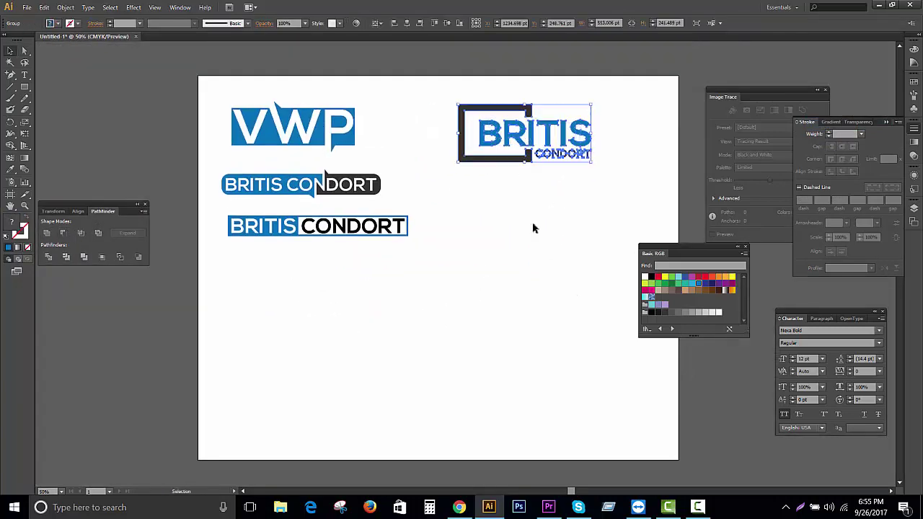
- Left-align the three left-hand logos and place the framed BRITIS logo beneath them
left_click_drag(216, 94, 422, 245)
left_click(408, 23)
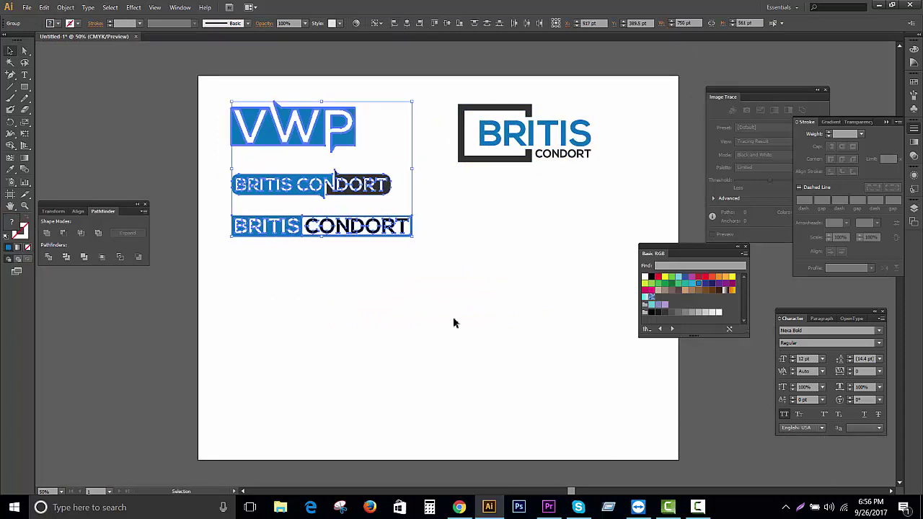
mouse_move(519, 130)
left_mouse_down()
mouse_move(317, 267)
mouse_move(312, 237)
left_mouse_up()
left_click(417, 300)
left_click(315, 299)
left_click_drag(315, 299, 377, 46)
left_click(485, 212)
- Zoom around the stacked column and bring empty artboard space into view
left_click_drag(485, 212, 482, 197)
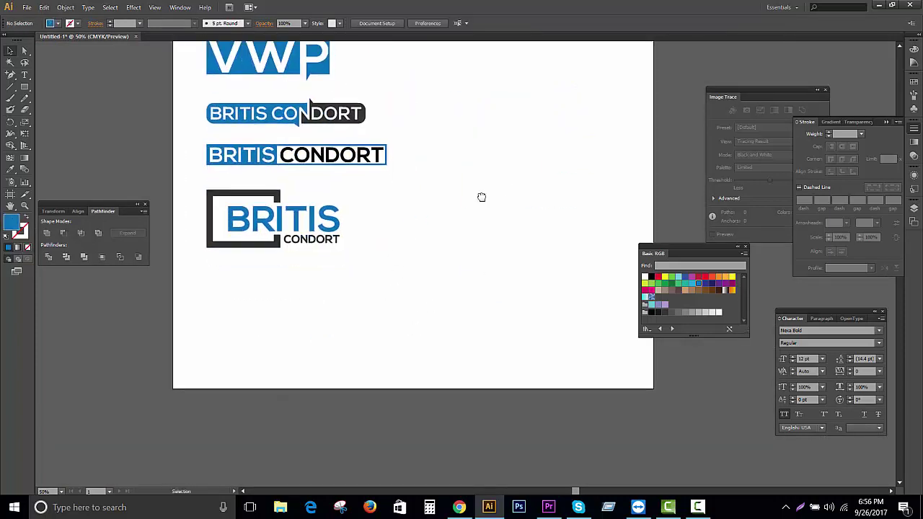
key("ctrl+equal")
key("ctrl+minus")
key("ctrl+minus")
key("v")
key("ctrl+equal")
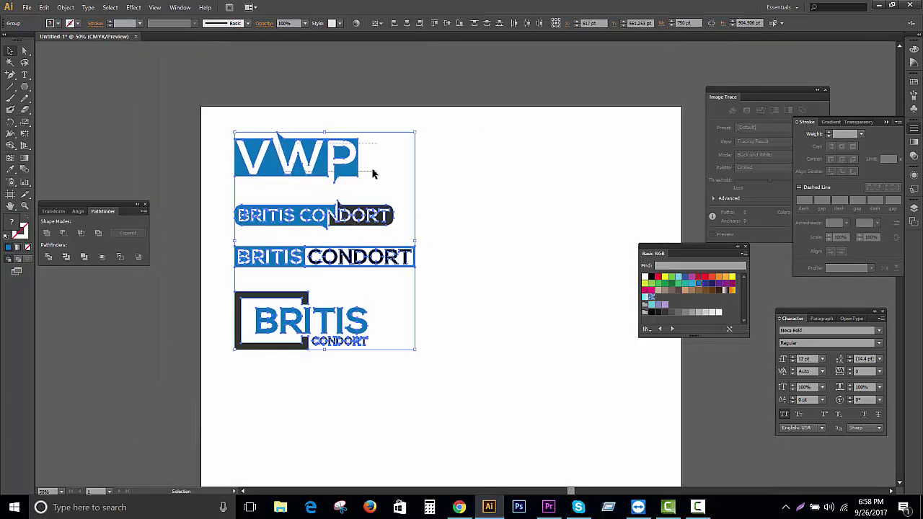
left_click(540, 200)
key("ctrl+equal")
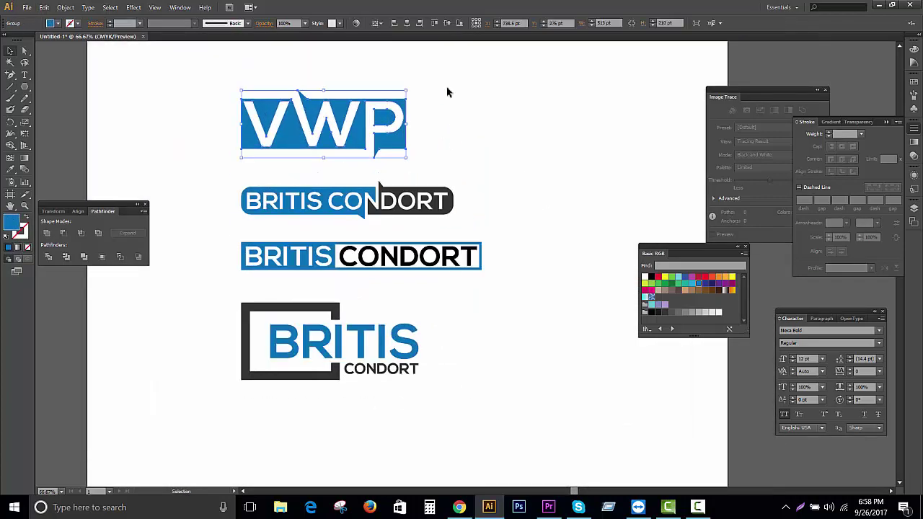
left_click_drag(555, 285, 408, 302)
- Draw a trial rectangle in the empty area and delete it
left_click(25, 87)
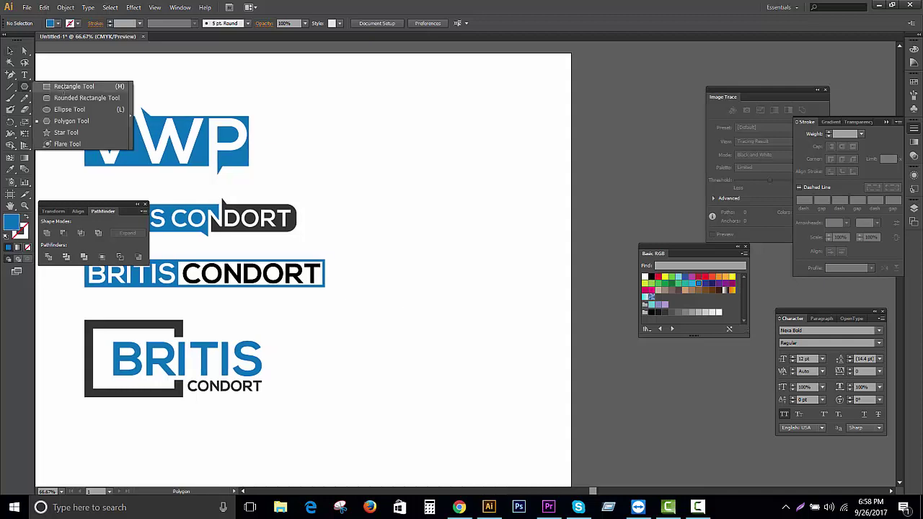
key("ctrl+equal")
key("ctrl+equal")
mouse_move(337, 114)
left_mouse_down()
mouse_move(571, 170)
mouse_move(534, 191)
left_mouse_up()
key("Delete")
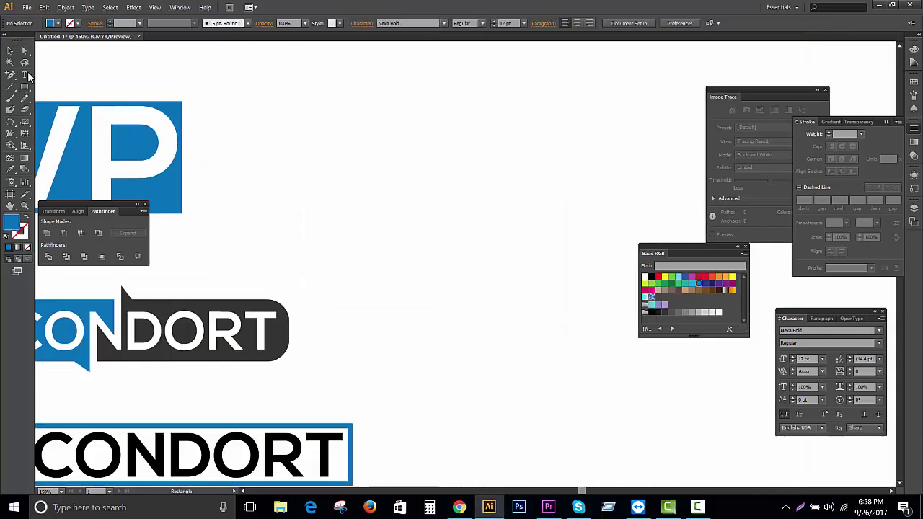
- Enter 'PINALON GIHTY' text, enlarge it, and convert it to outlines
key("t")
type("PINALON GIHTY")
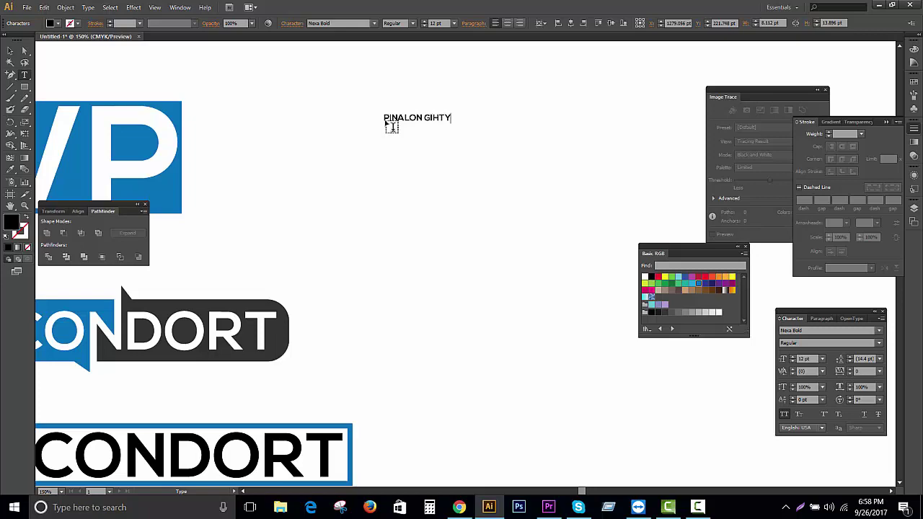
key("Escape")
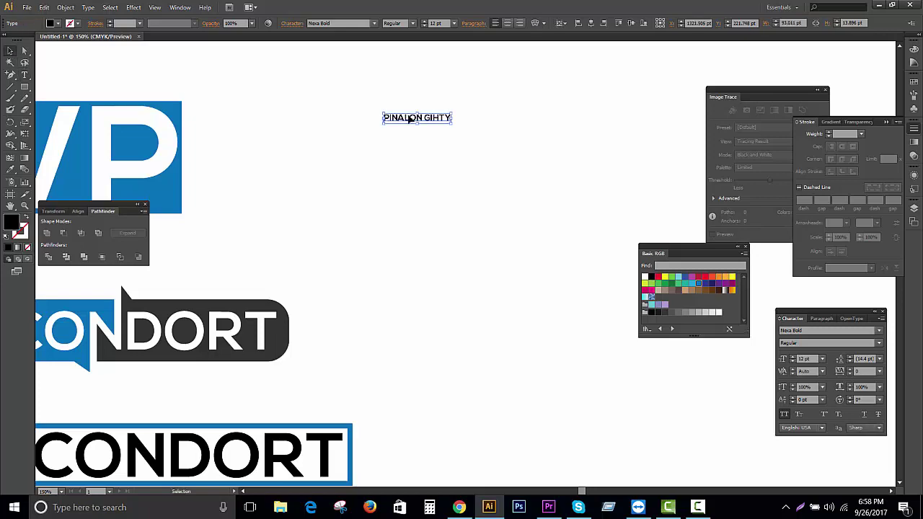
key("ctrl+shift+period")
key("ctrl+shift+period")
key("ctrl+shift+period")
right_click(454, 128)
left_click(495, 200)
- Draw a rectangle over PINALON GIHTY, send it behind the text, and select both
key("ctrl+1")
key("ctrl+minus")
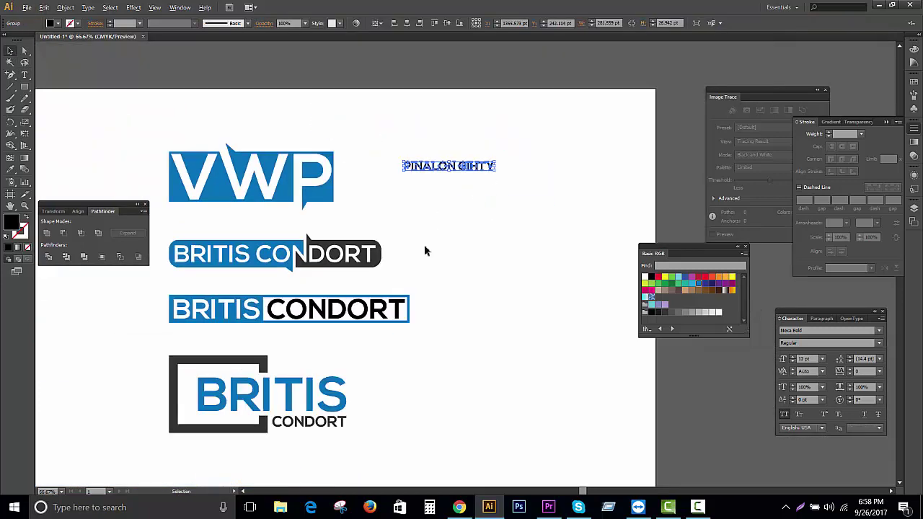
key("ctrl+equal")
key("ctrl+equal")
key("ctrl+minus")
key("ctrl+minus")
key("ctrl+equal")
key("ctrl+equal")
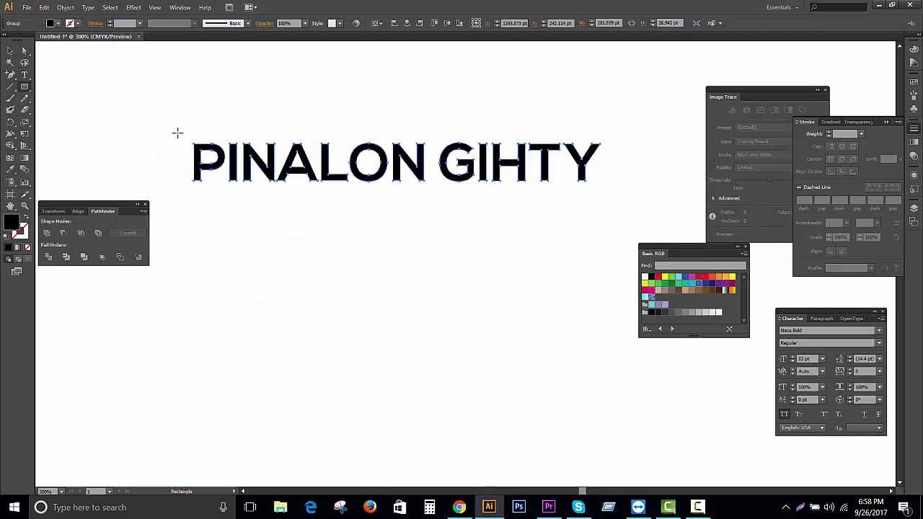
left_click_drag(174, 134, 611, 191)
key("ctrl+shift+bracketleft")
key("ctrl+a")
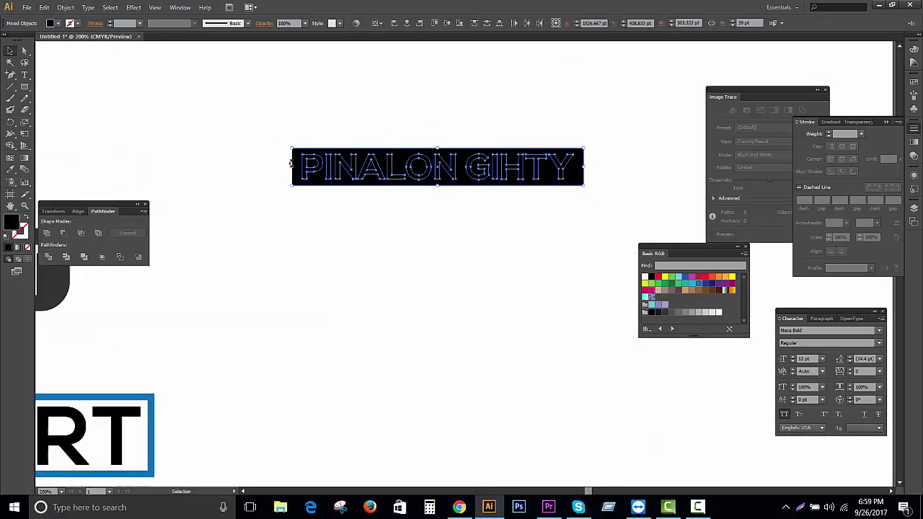
- Fill the rectangle blue and shorten it into a bar behind PINALON
left_click(432, 196)
left_click(698, 283)
right_click(508, 183)
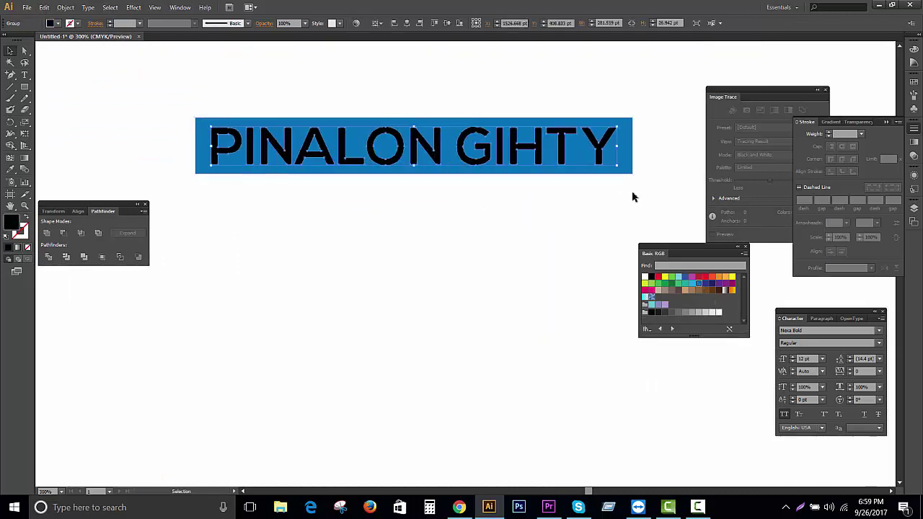
left_click(641, 163)
left_click(632, 148)
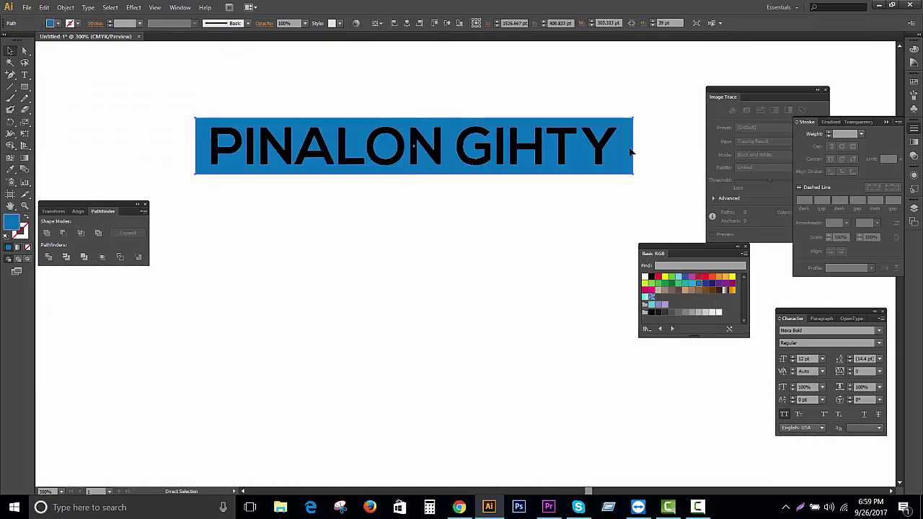
left_click_drag(450, 165, 633, 165)
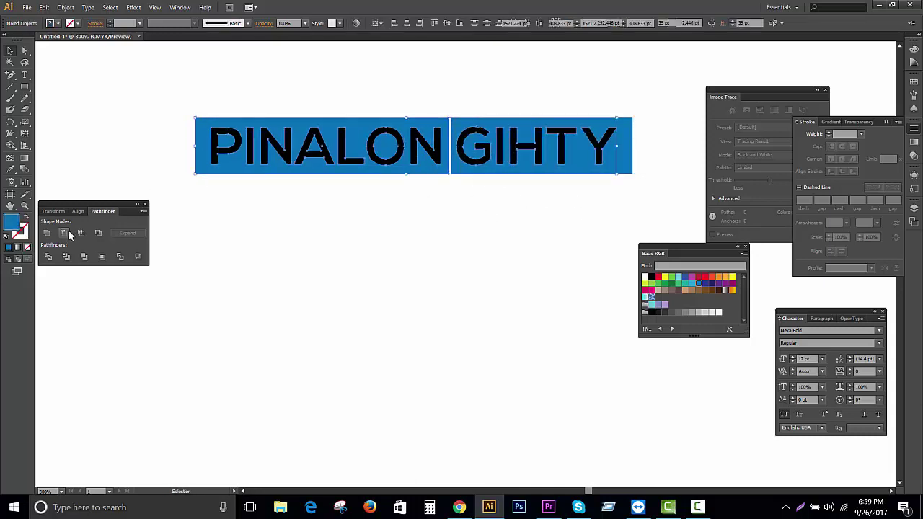
- Knock PINALON and GIHTY out of their blue bars with Pathfinder Exclude
left_click(461, 117)
key("ctrl+a")
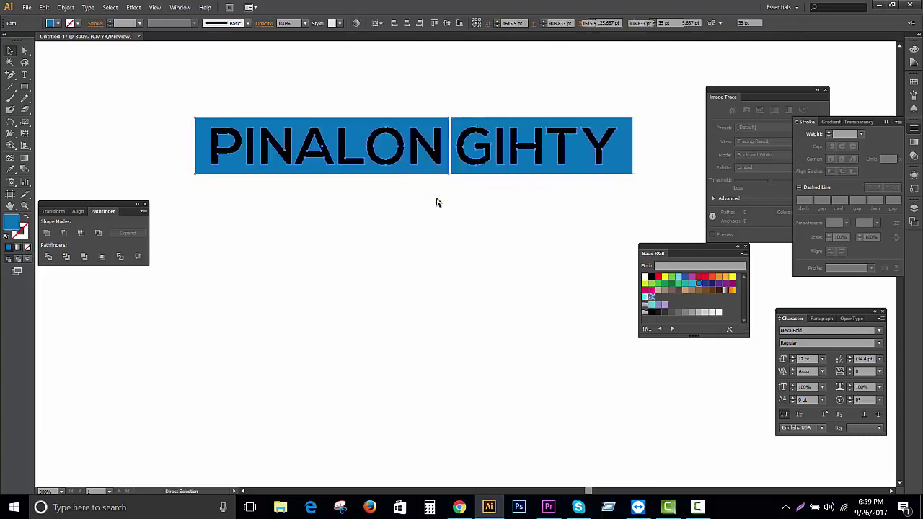
left_click(98, 233)
left_click(438, 181)
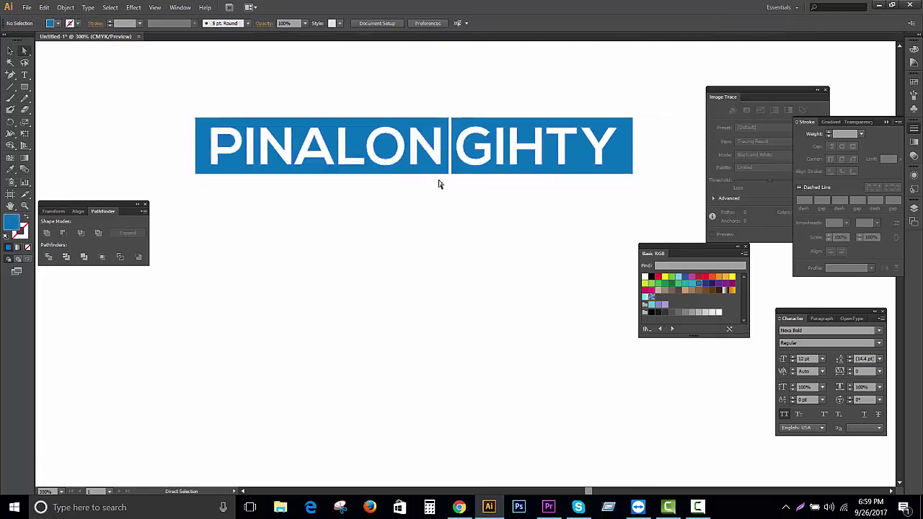
- Switch to the Add Anchor Point tool
scroll(438, 181, "up", 2)
left_click(11, 74)
left_click(63, 97)
scroll(455, 147, "up", 2)
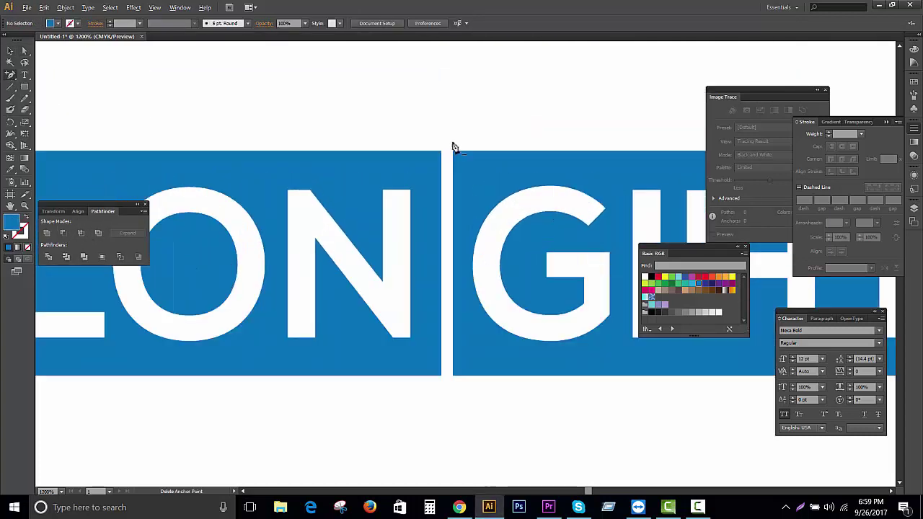
- Add an anchor point at the gap and drag the corners out into pointed spikes
left_click(396, 152)
key("a")
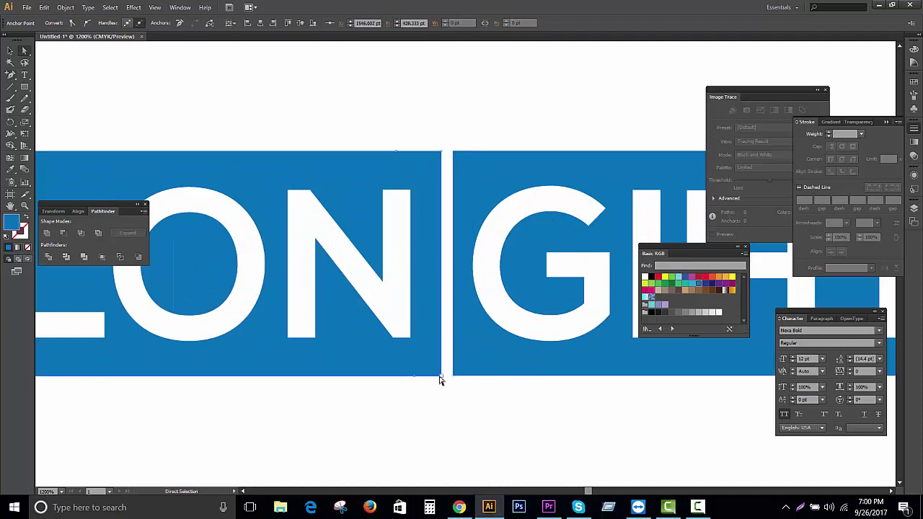
mouse_move(452, 155)
left_mouse_down()
mouse_move(453, 128)
mouse_move(441, 127)
left_mouse_up()
scroll(504, 253, "down", 10)
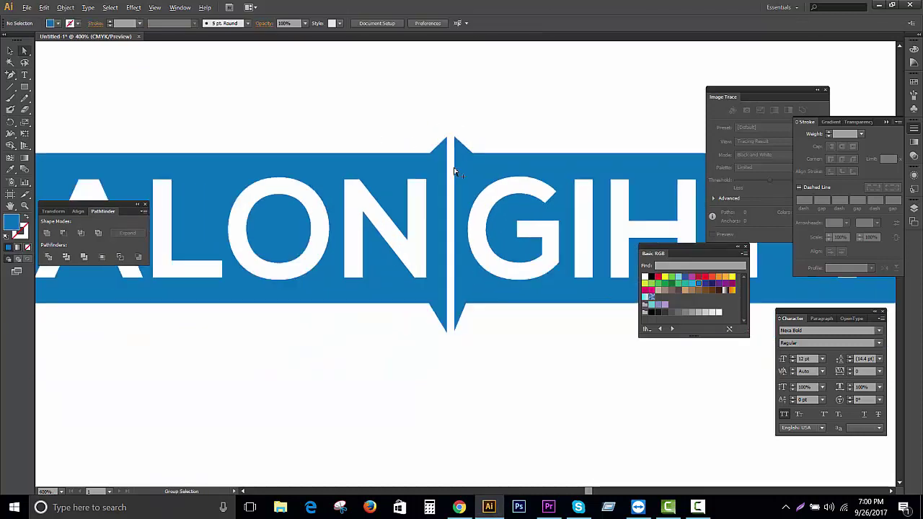
- Scale up the small PINALON GIHTY logo
left_click(555, 188)
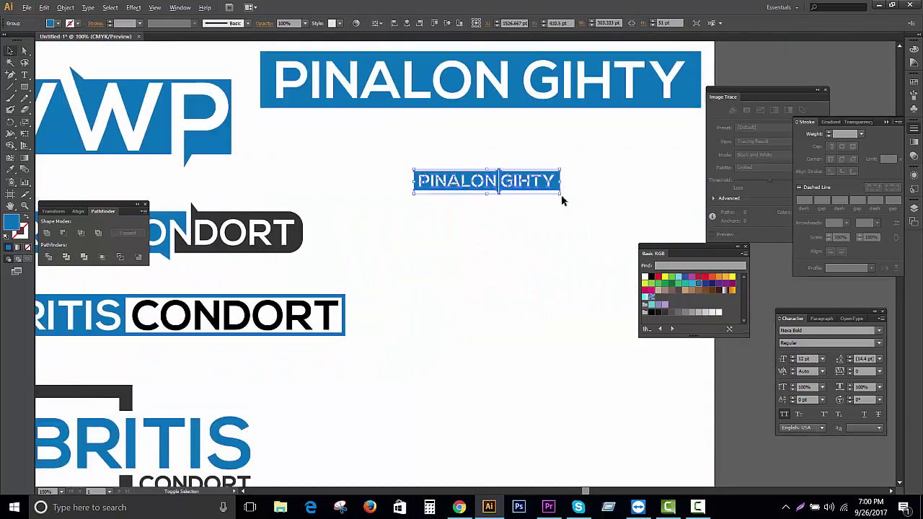
left_click_drag(560, 191, 674, 208)
scroll(517, 270, "down", 1)
scroll(514, 231, "down", 1)
left_click(507, 232)
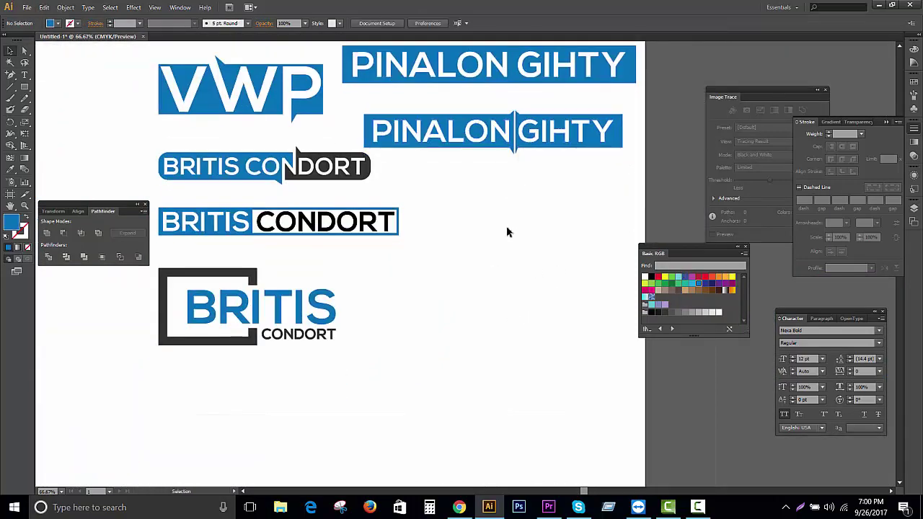
- Duplicate the boxed BRITIS CONDORT logo to the right
left_click_drag(199, 217, 449, 216)
scroll(461, 216, "up", 1)
scroll(447, 202, "up", 2)
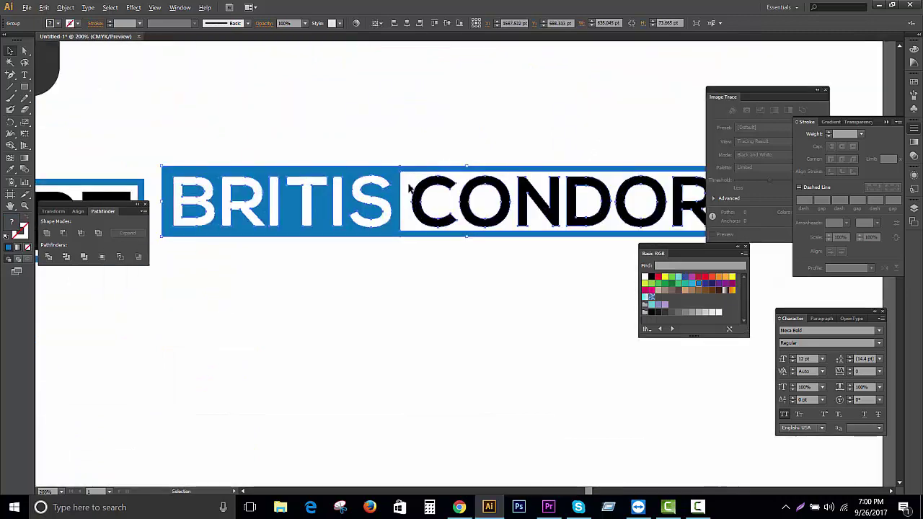
scroll(430, 179, "up", 2)
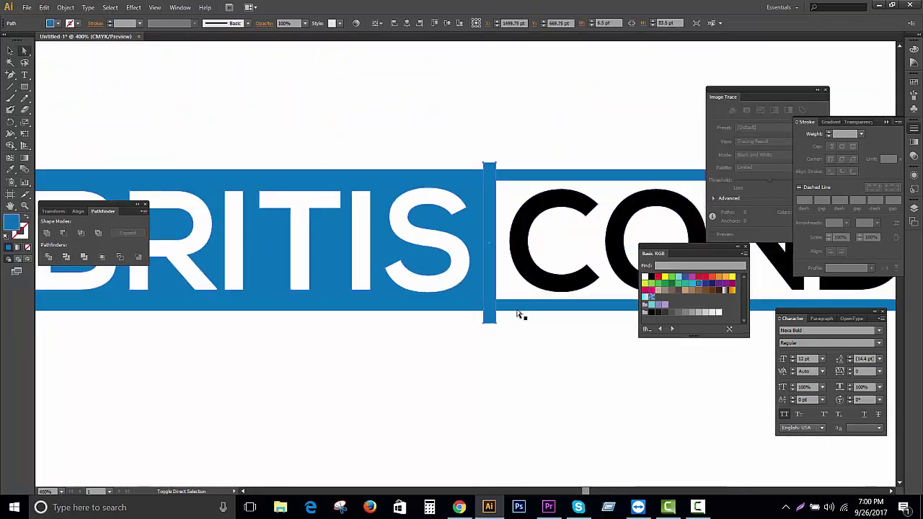
scroll(517, 314, "down", 1)
scroll(509, 361, "down", 3)
scroll(491, 289, "down", 2)
- Move the BRITIS CONDORT copy down beside the framed BRITIS logo
key("v")
left_click_drag(447, 218, 447, 279)
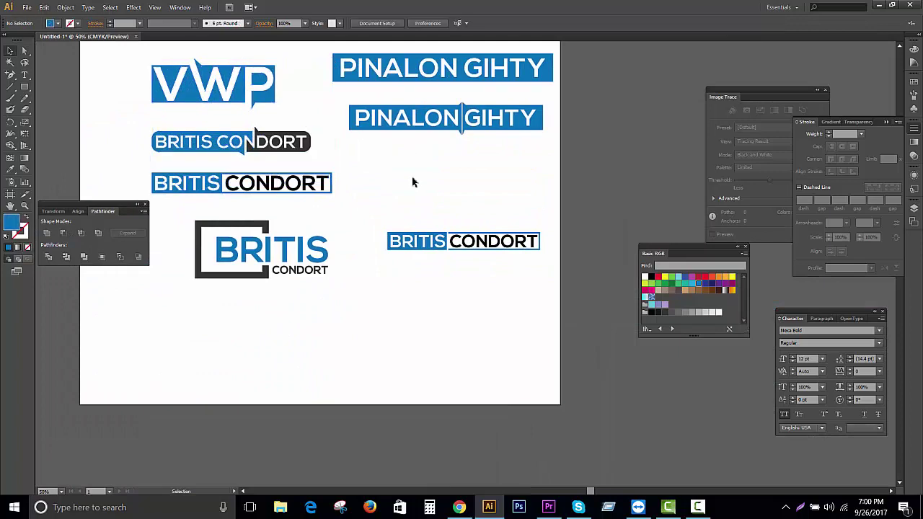
scroll(432, 183, "up", 1)
scroll(462, 195, "down", 2)
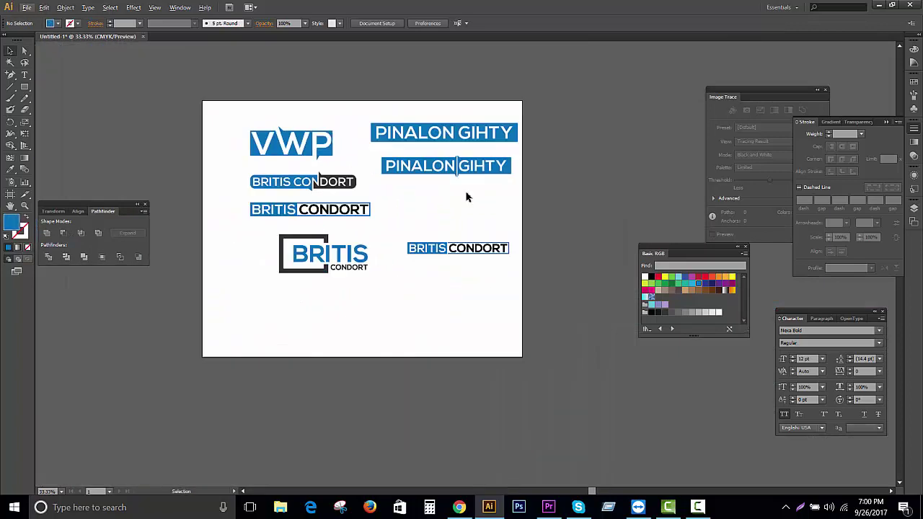
scroll(498, 205, "up", 2)
scroll(476, 208, "down", 1)
scroll(478, 202, "down", 2)
scroll(478, 198, "up", 2)
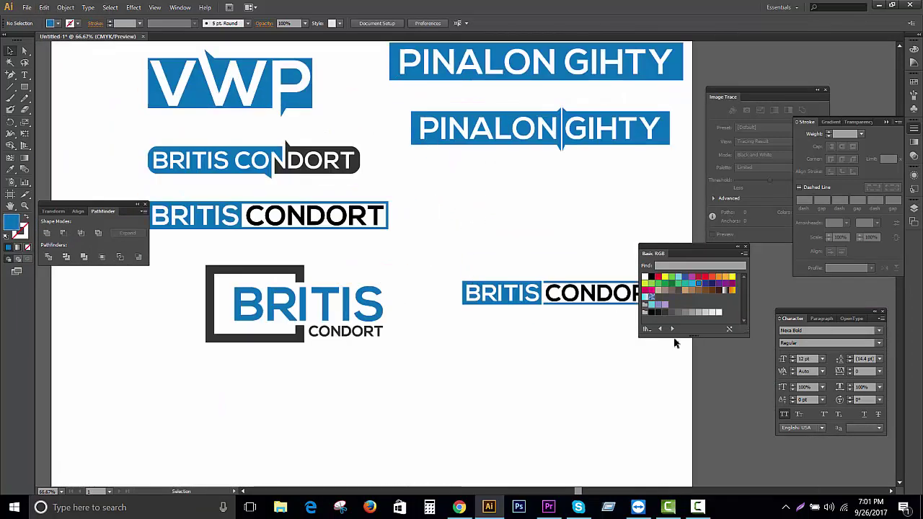